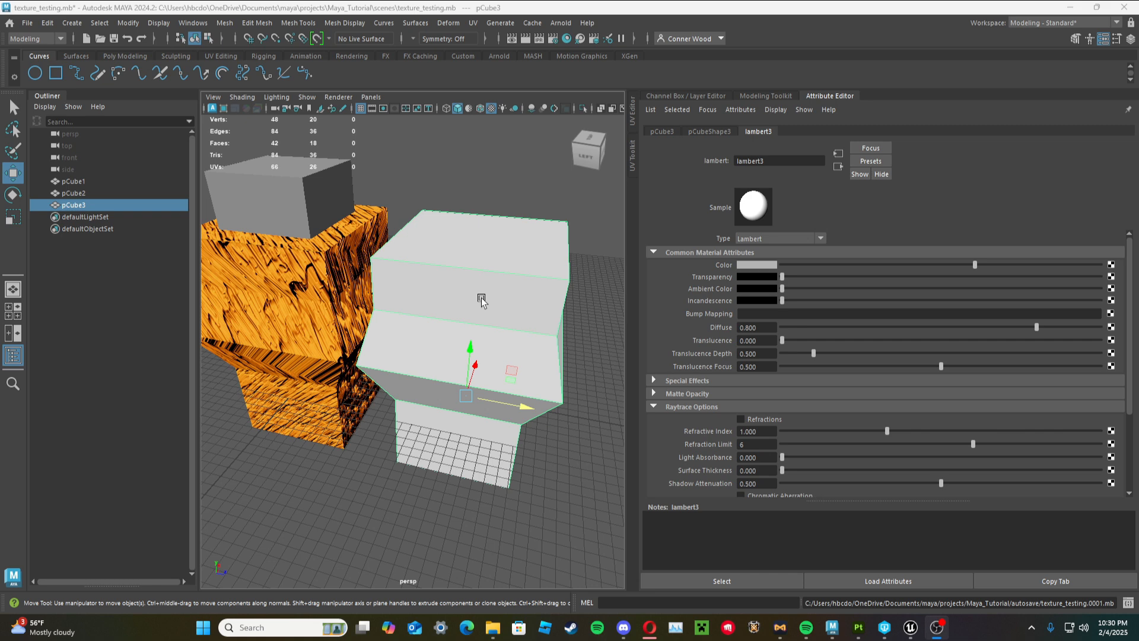
Switch to Substance 3D Painter to view the textured reference model, and return to Maya.
{"action": "left_click", "coordinate": [857, 630]}
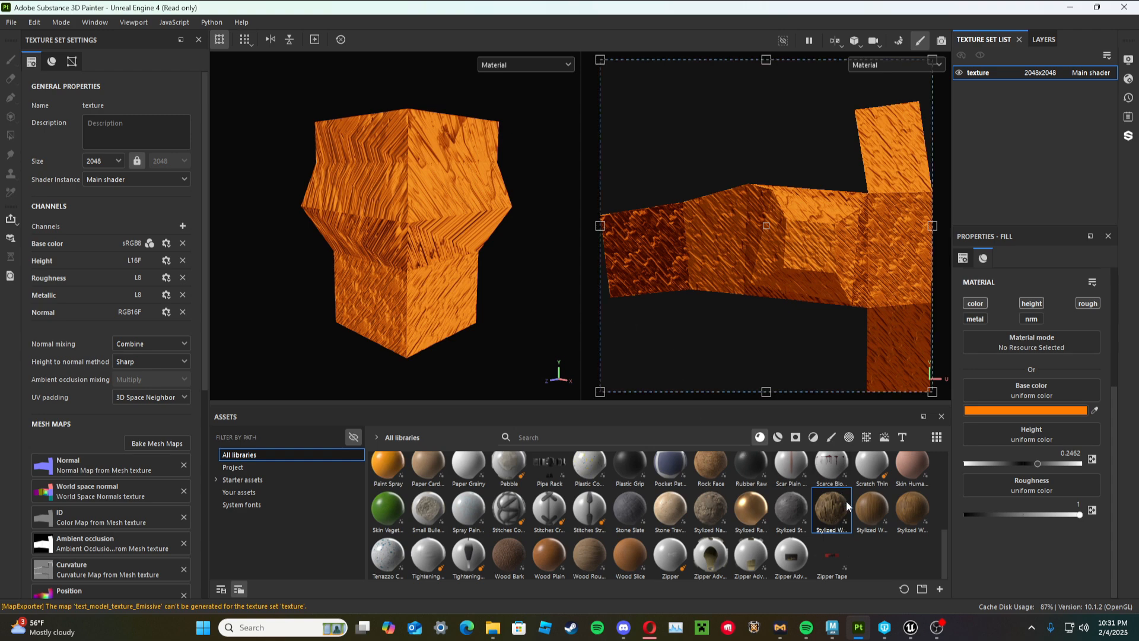
{"action": "left_click", "coordinate": [859, 628]}
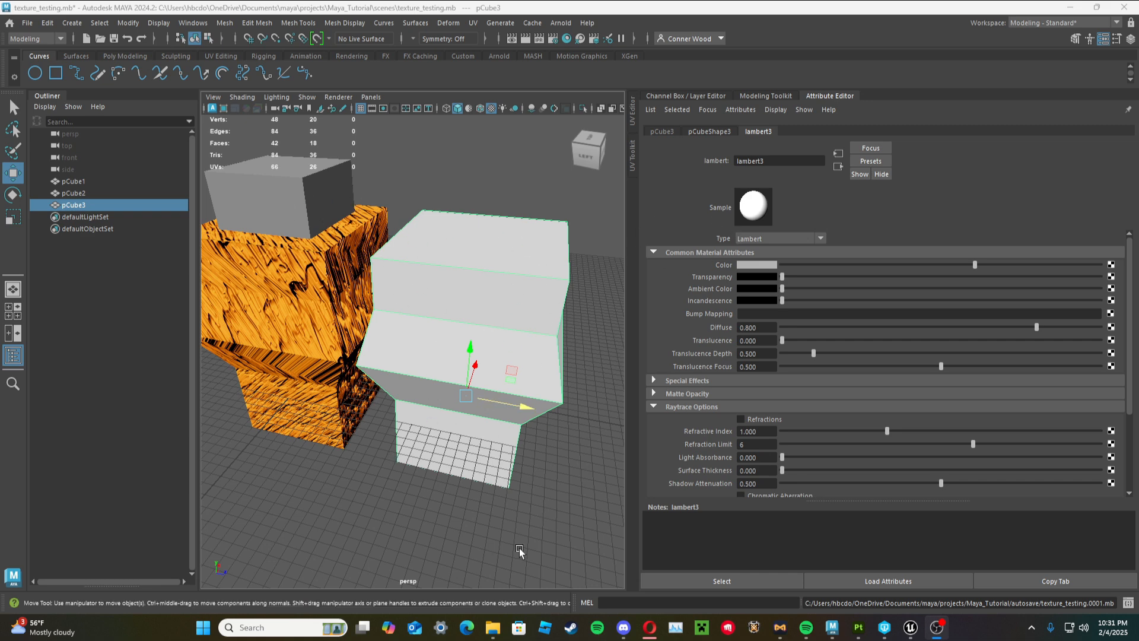
In File Explorer, highlight the exported test_model_texture BaseColor, Normal and OcclusionRoughnessMetallic files, and minimize the window.
{"action": "left_click", "coordinate": [493, 627]}
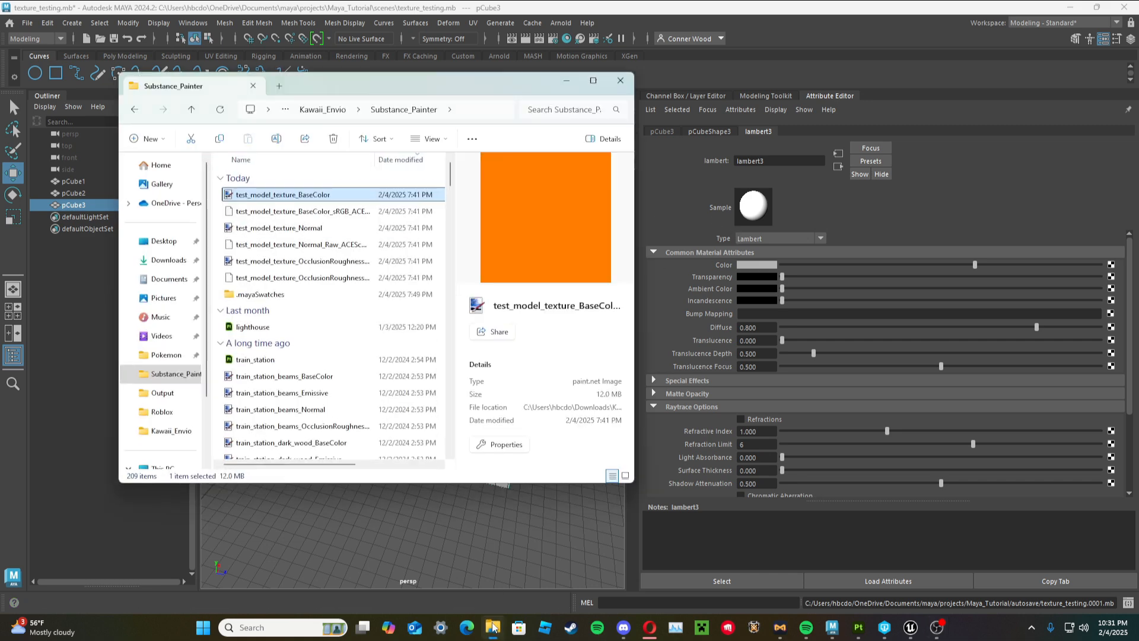
{"action": "left_click", "coordinate": [346, 227], "text": "ctrl"}
{"action": "left_click", "coordinate": [354, 261], "text": "ctrl"}
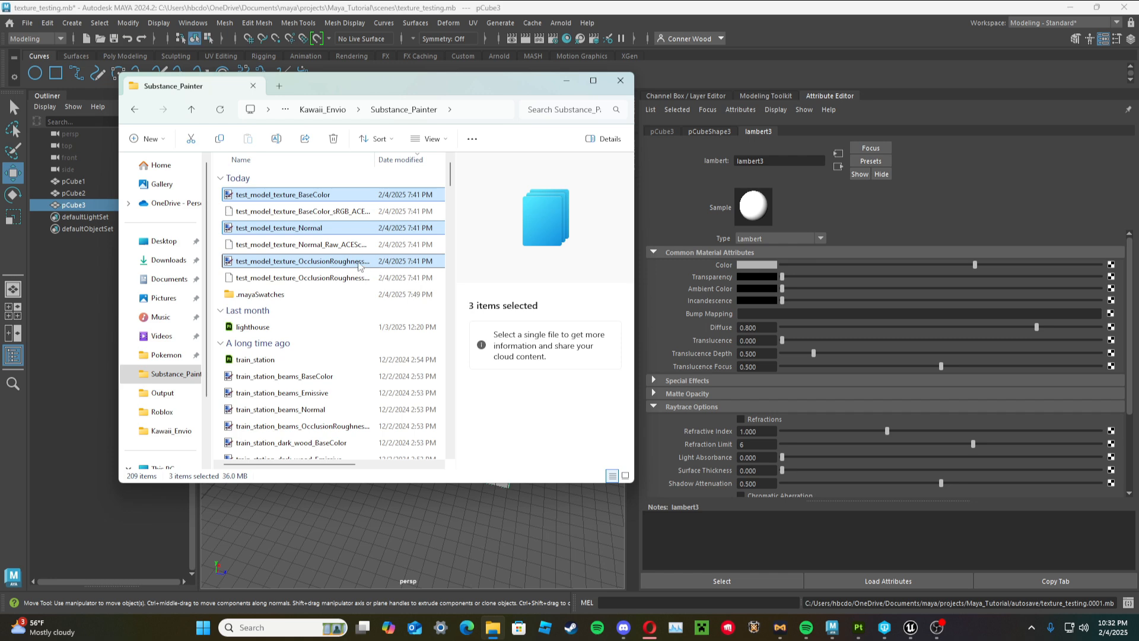
{"action": "left_click", "coordinate": [567, 81]}
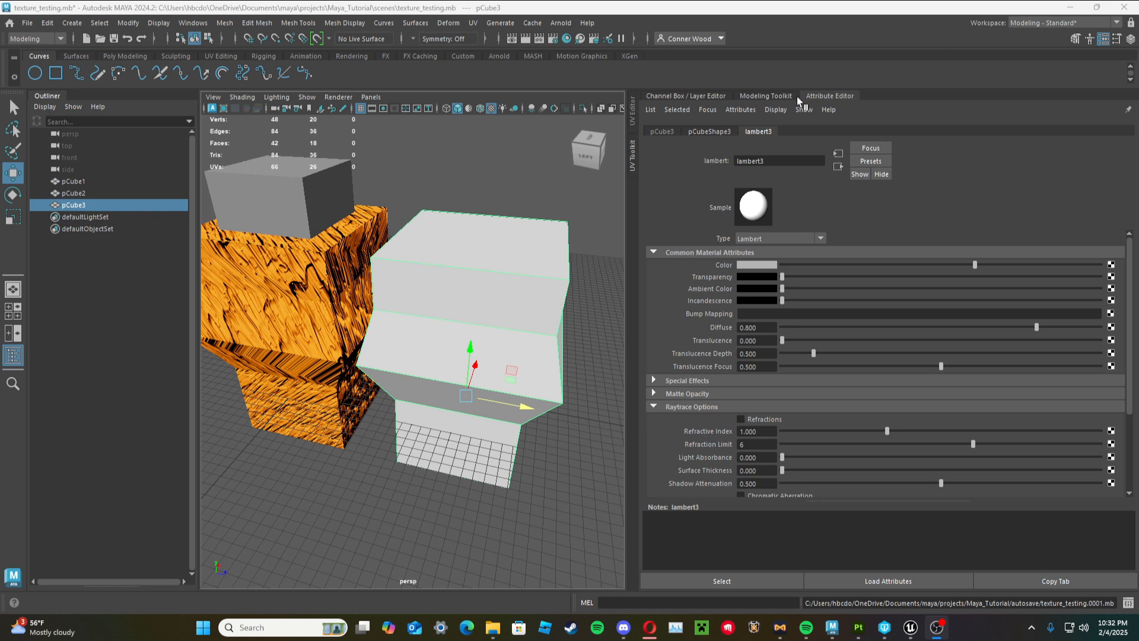
Reselect the untextured pCube3 model and display its lambert3 material attributes.
{"action": "left_click", "coordinate": [526, 199]}
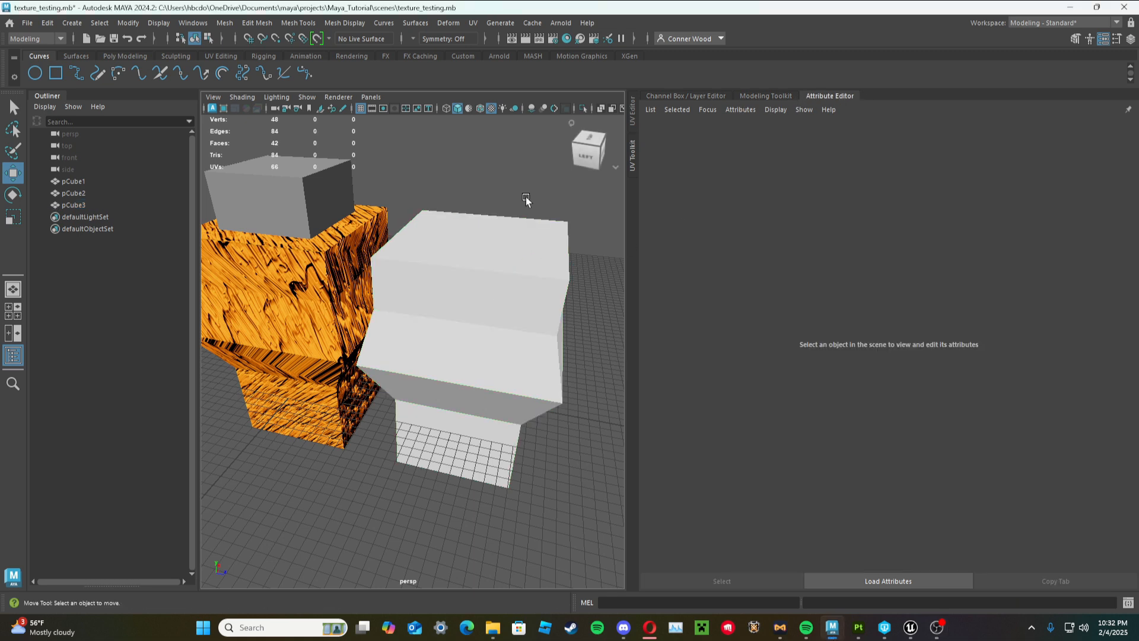
{"action": "left_click", "coordinate": [513, 265]}
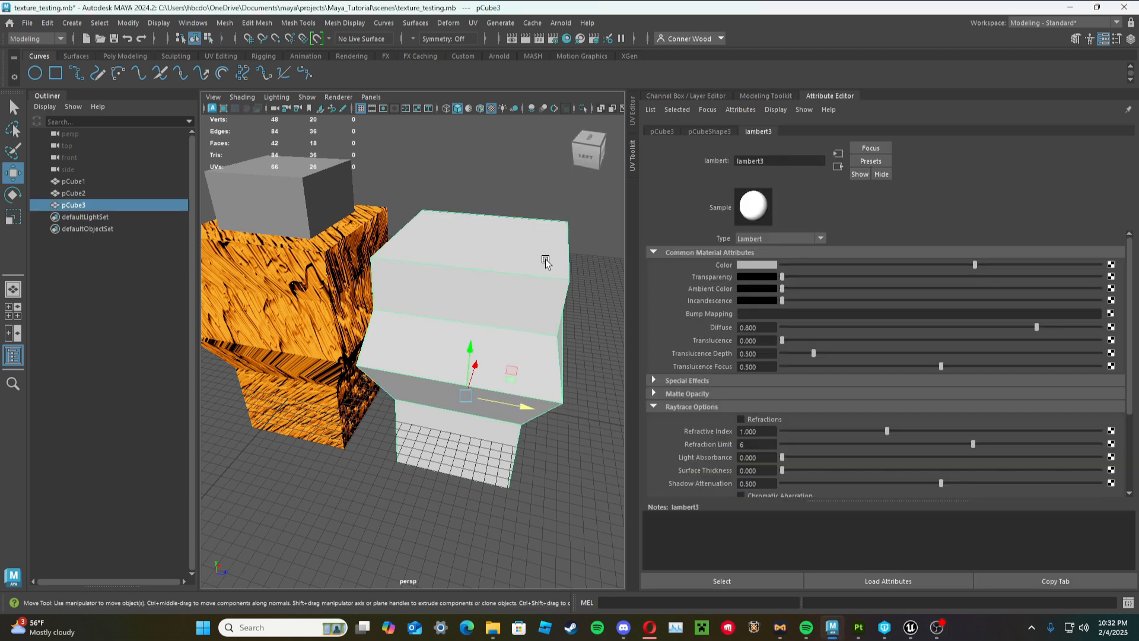
{"action": "left_click", "coordinate": [771, 95]}
{"action": "left_click", "coordinate": [1016, 98]}
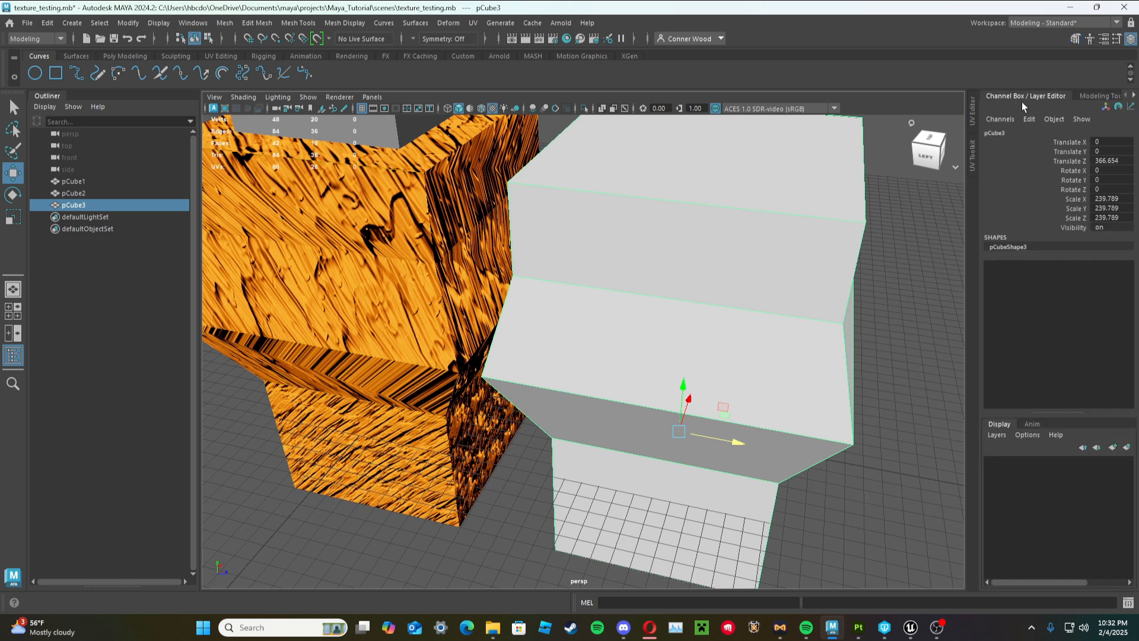
{"action": "scroll", "coordinate": [1041, 93], "scroll_direction": "down", "scroll_amount": 2}
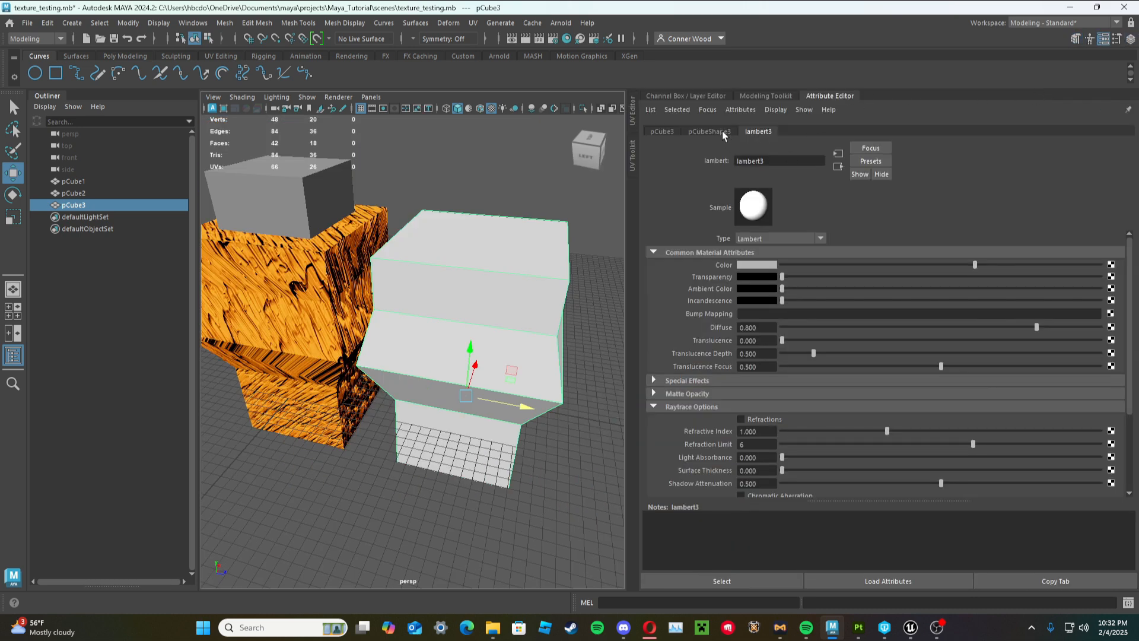
{"action": "left_click", "coordinate": [674, 130]}
{"action": "left_click", "coordinate": [767, 131]}
Connect a File texture to the lambert3 Color attribute and clear its prefilled image name.
{"action": "left_click", "coordinate": [1112, 265]}
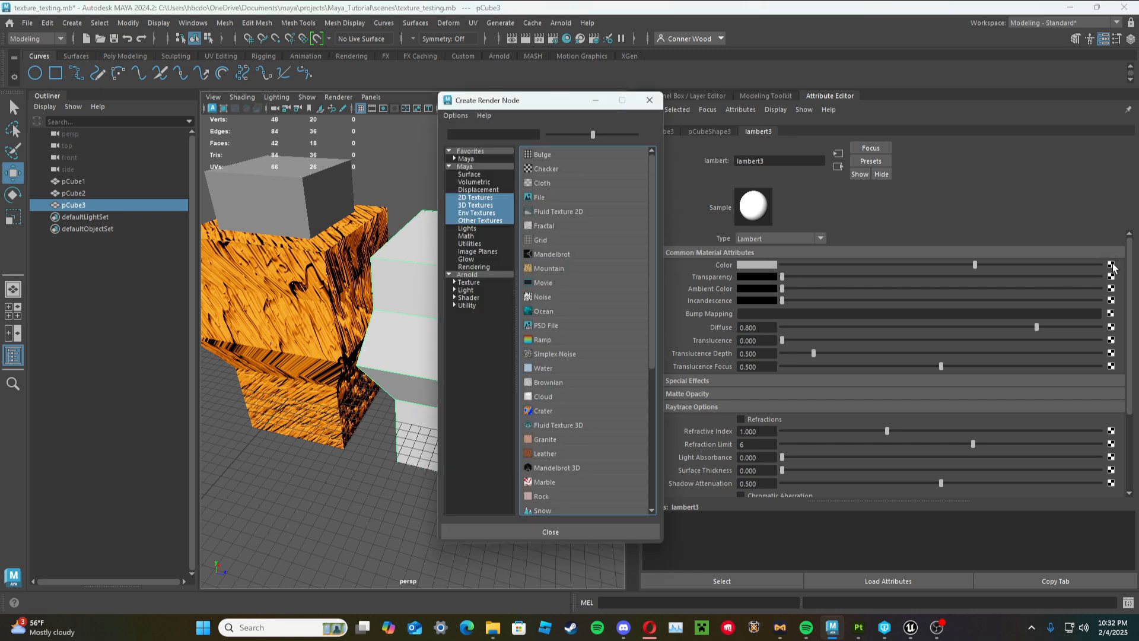
{"action": "left_click", "coordinate": [550, 198]}
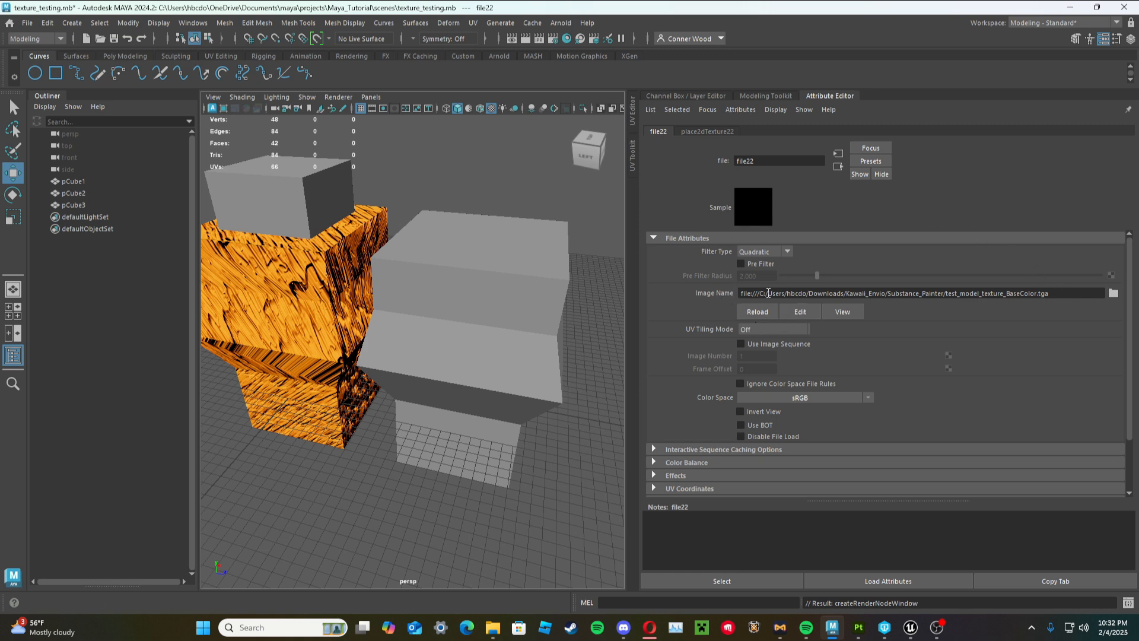
{"action": "left_click_drag", "start_coordinate": [1044, 293], "coordinate": [647, 292]}
{"action": "key", "text": "BackSpace"}
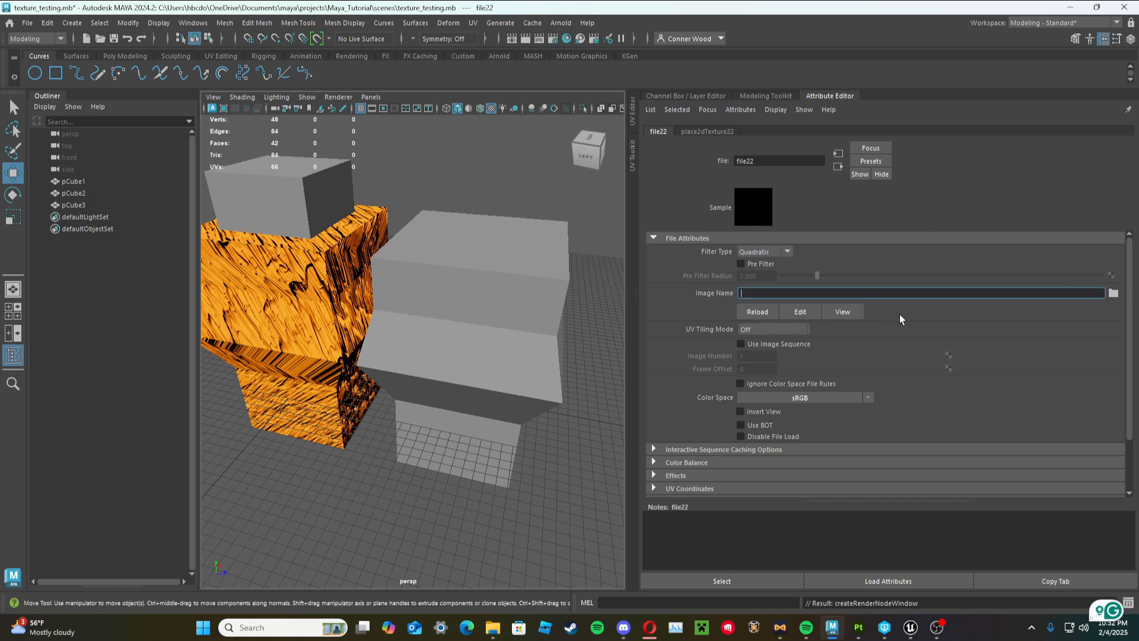
Load test_model_texture_BaseColor.tga from Downloads\Kawaii_Envio\Substance_Painter as the color texture's image.
{"action": "left_click", "coordinate": [1114, 293]}
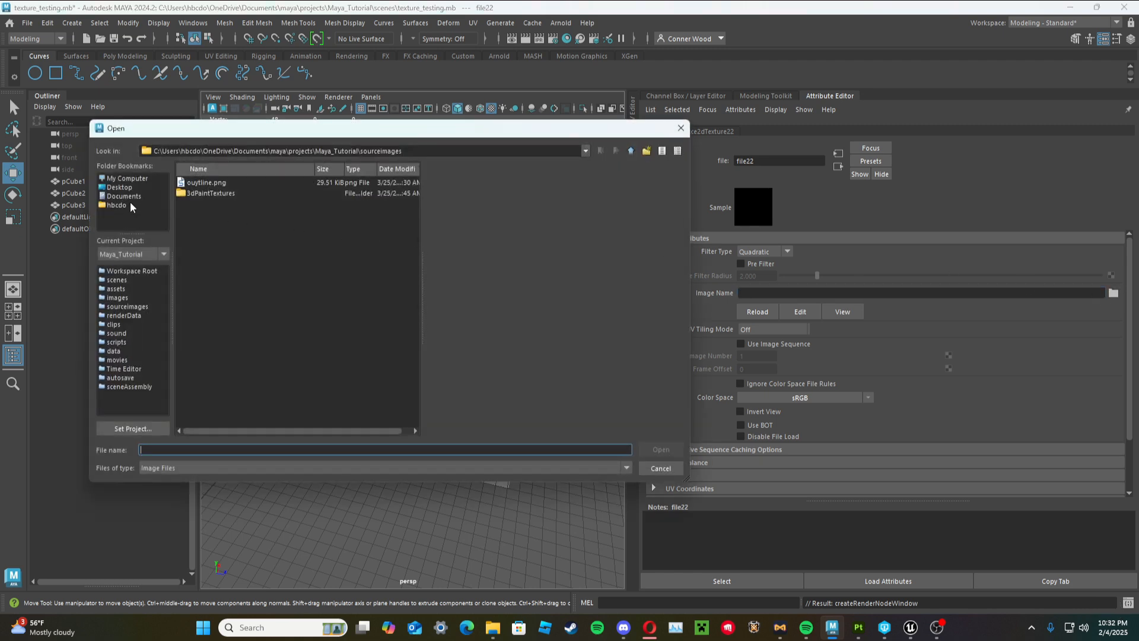
{"action": "left_click", "coordinate": [127, 205]}
{"action": "double_click", "coordinate": [283, 191]}
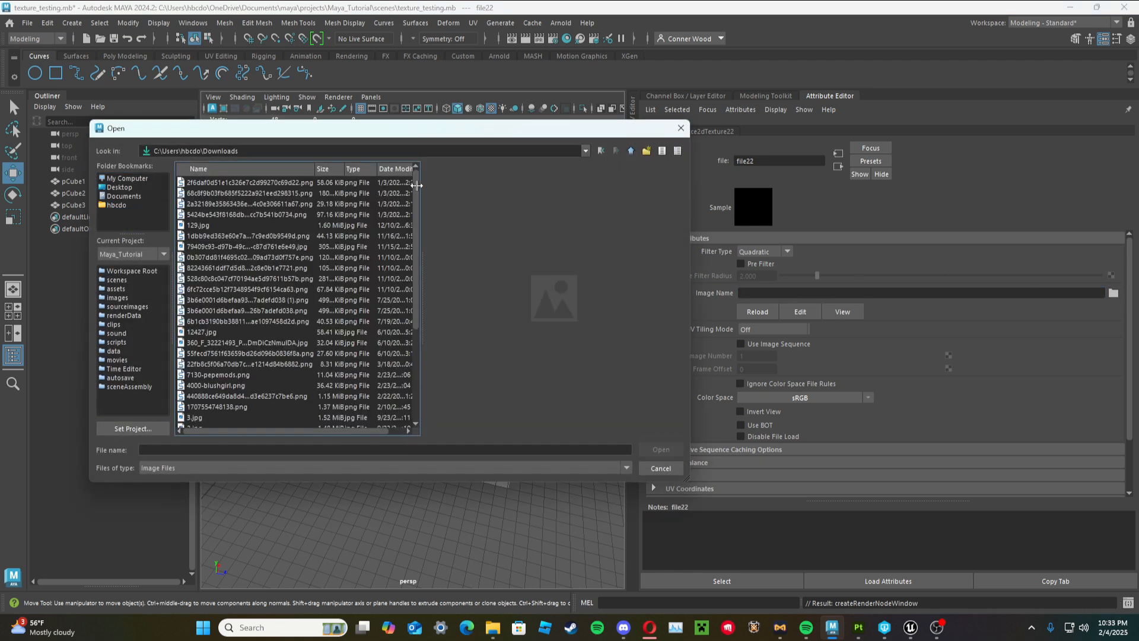
{"action": "left_click", "coordinate": [417, 418]}
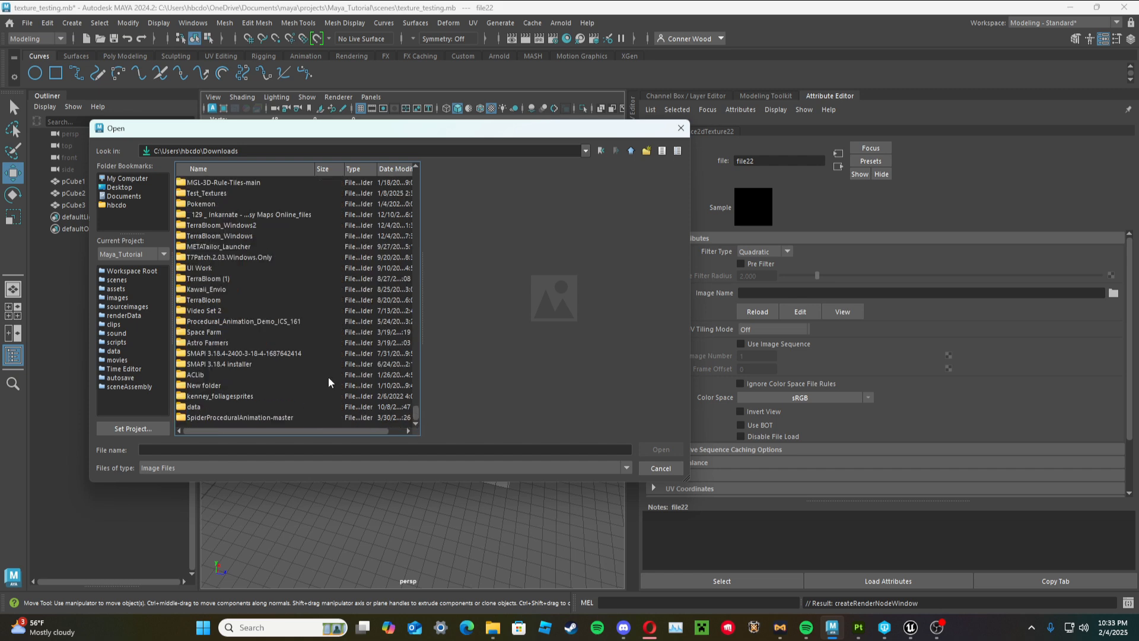
{"action": "double_click", "coordinate": [211, 290]}
{"action": "double_click", "coordinate": [221, 183]}
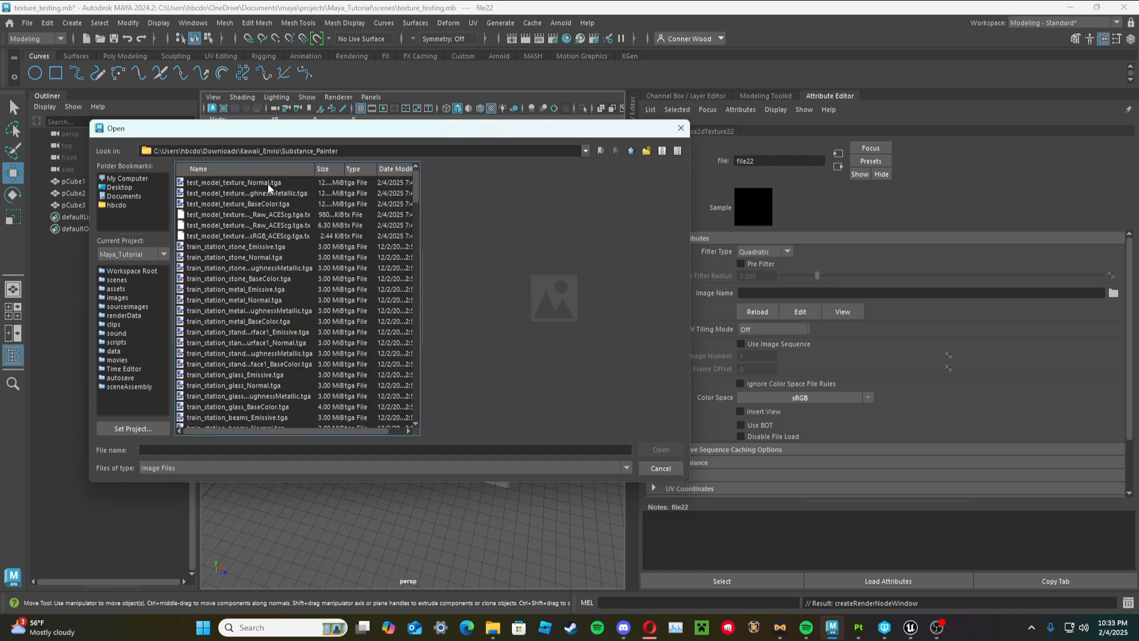
{"action": "left_click", "coordinate": [270, 203]}
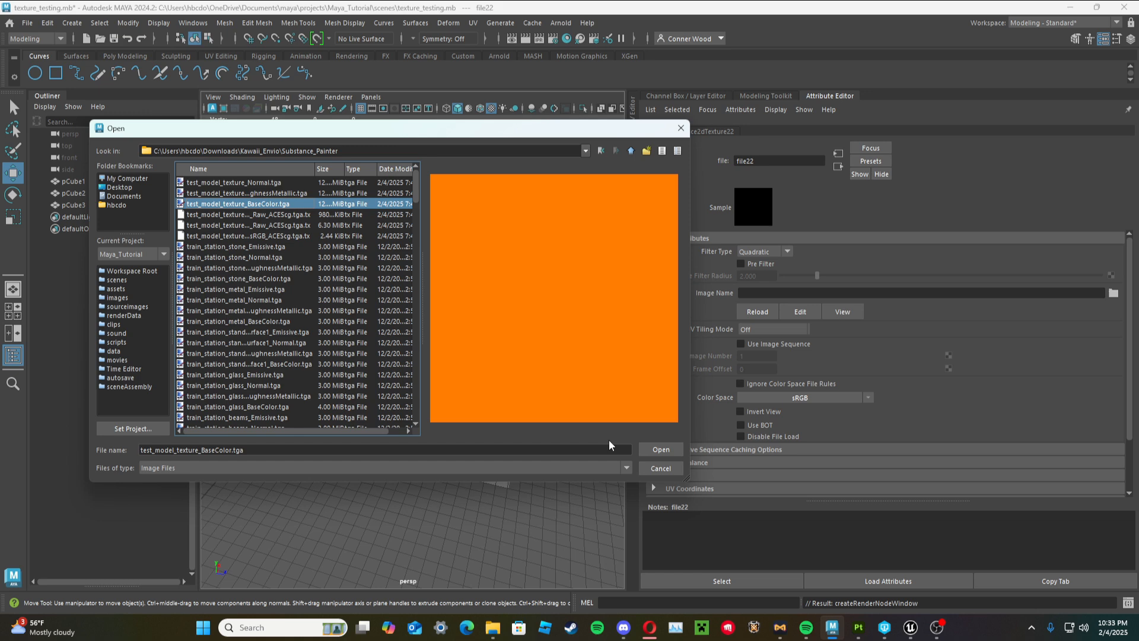
{"action": "left_click", "coordinate": [665, 449]}
Reselect pCube3 and connect a File texture to the lambert3 Ambient Color attribute.
{"action": "left_click", "coordinate": [518, 289]}
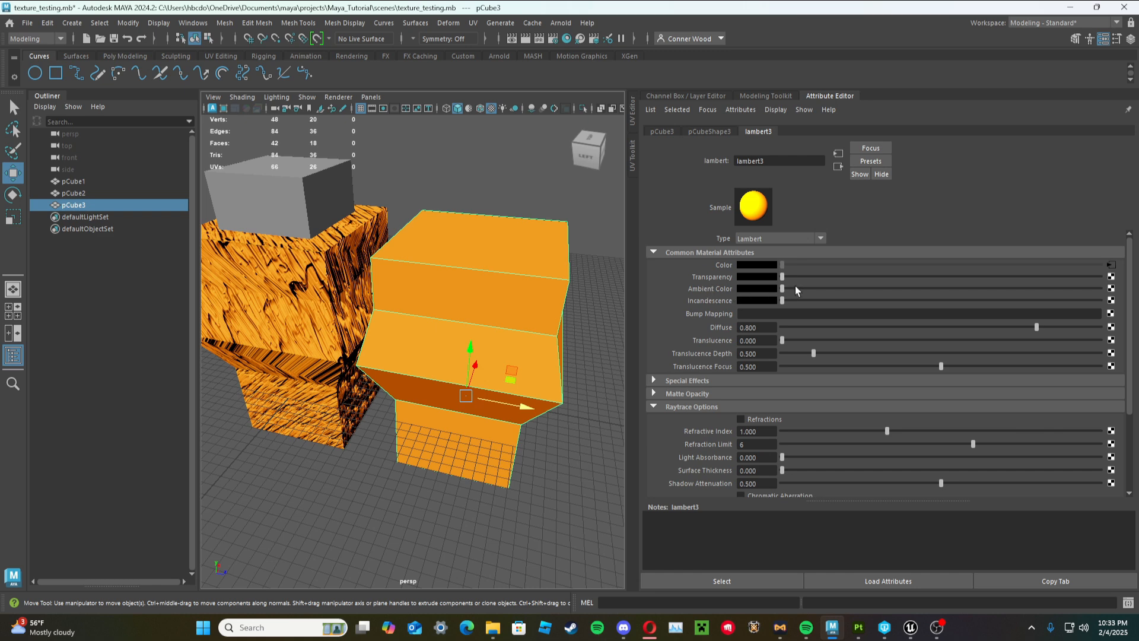
{"action": "left_click", "coordinate": [1112, 288]}
{"action": "left_click", "coordinate": [516, 320]}
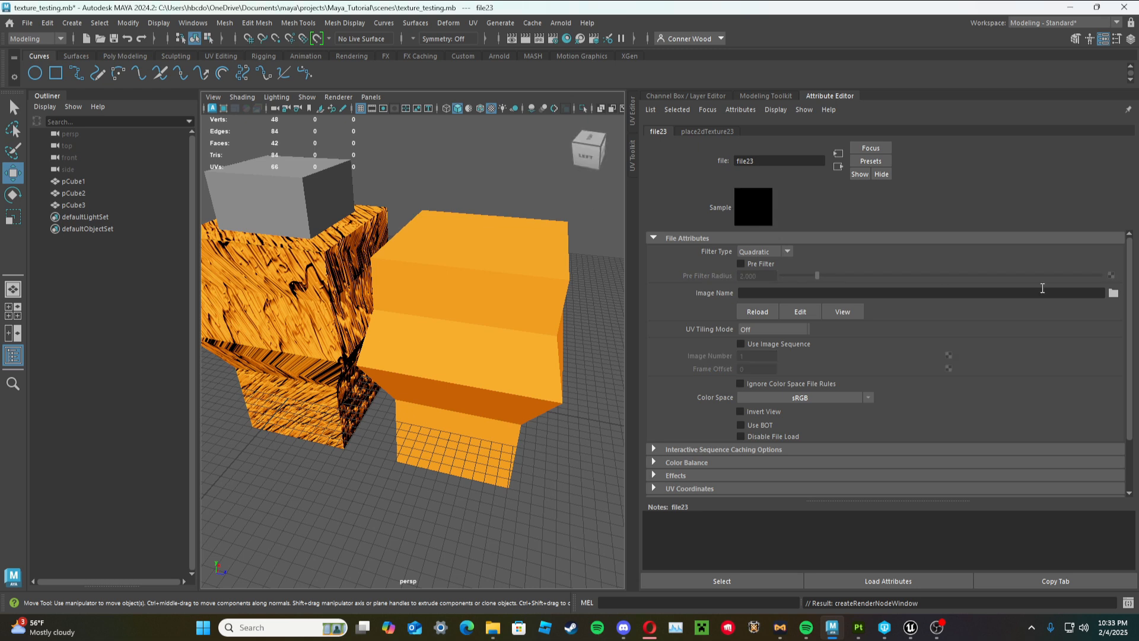
Load test_model_texture_OcclusionRoughnessMetallic.tga from the Substance_Painter folder as the ambient color texture's image.
{"action": "left_click", "coordinate": [1113, 293]}
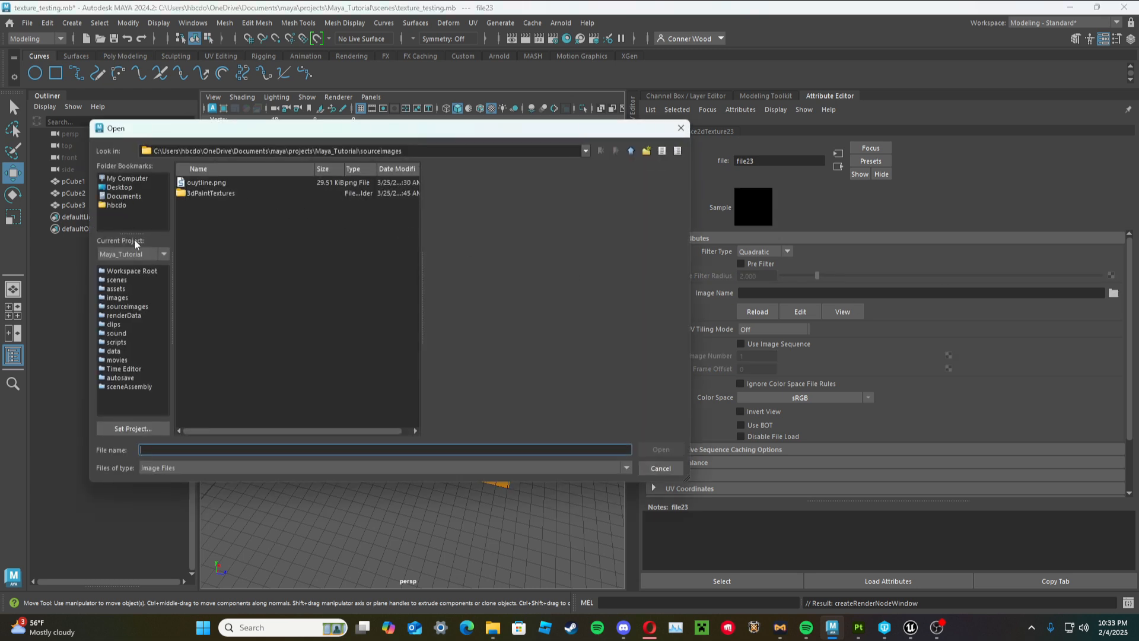
{"action": "left_click", "coordinate": [138, 206]}
{"action": "double_click", "coordinate": [232, 192]}
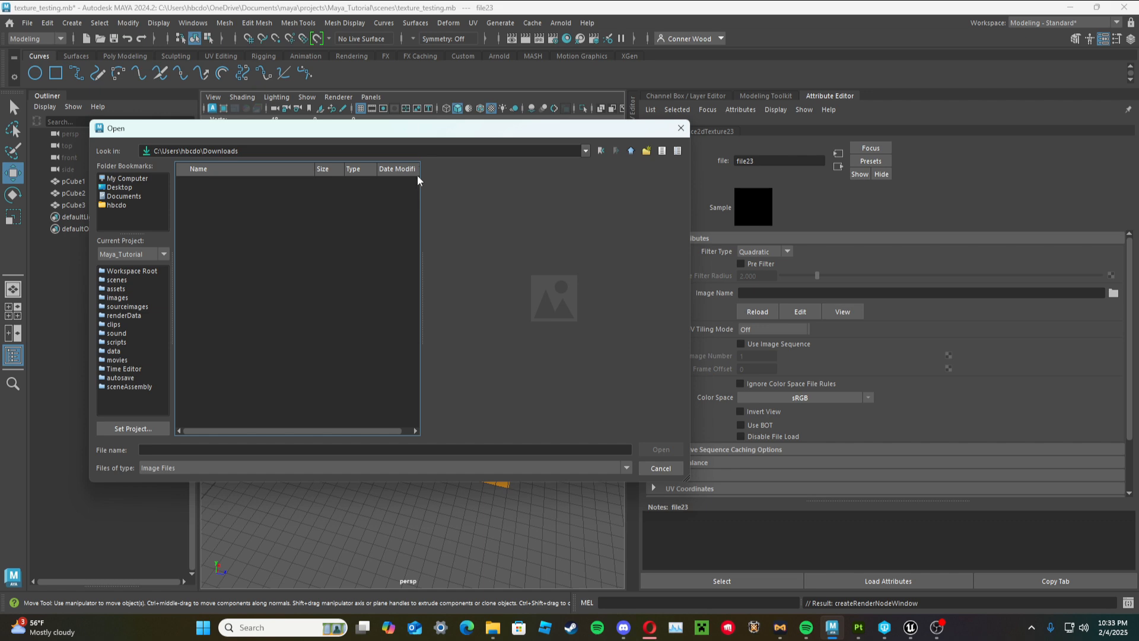
{"action": "left_click_drag", "start_coordinate": [419, 175], "coordinate": [422, 428]}
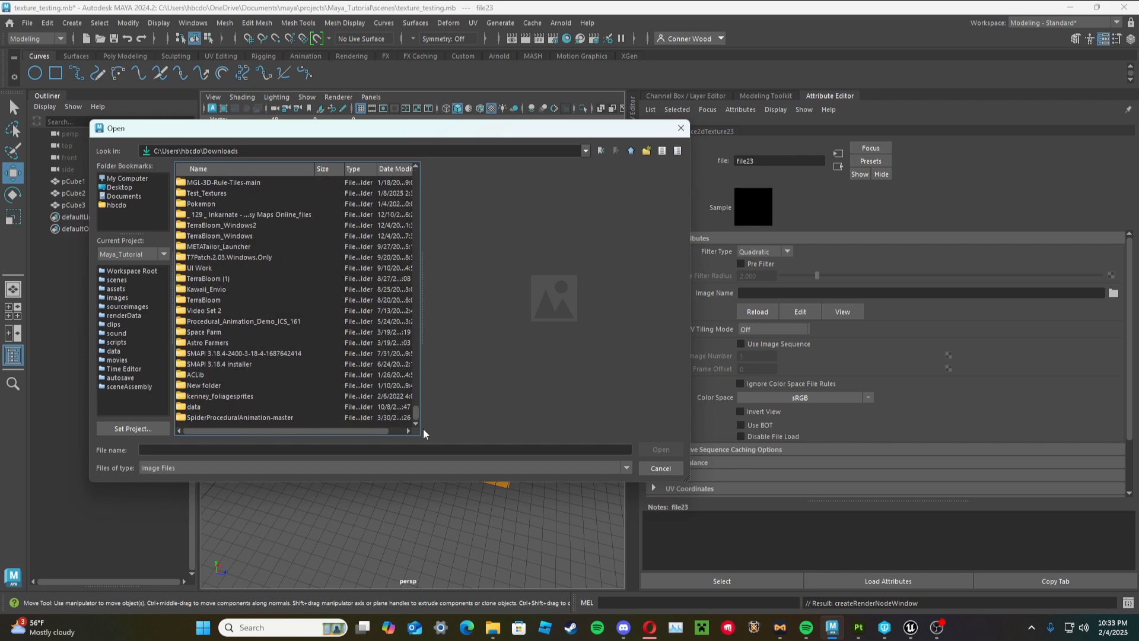
{"action": "double_click", "coordinate": [221, 290]}
{"action": "double_click", "coordinate": [233, 182]}
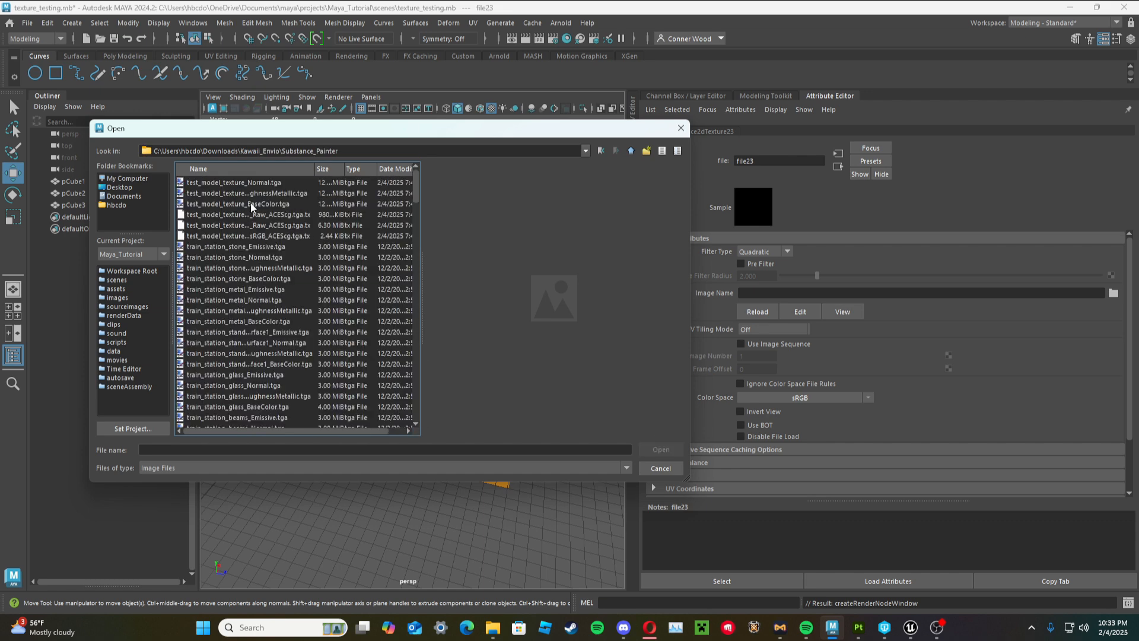
{"action": "left_click", "coordinate": [283, 194]}
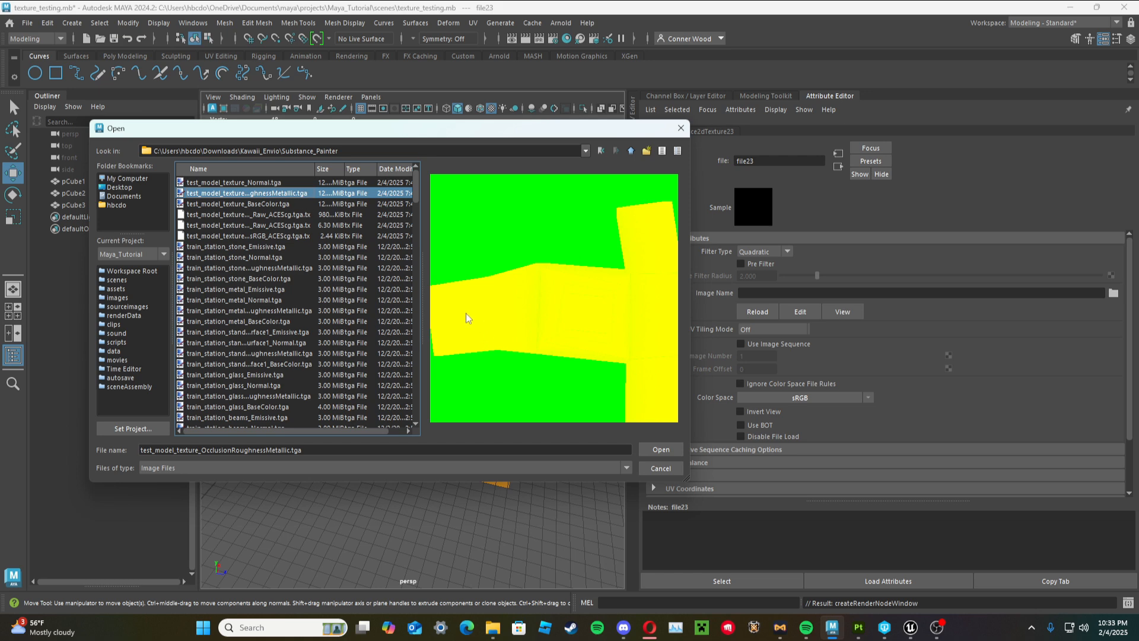
{"action": "left_click", "coordinate": [660, 449]}
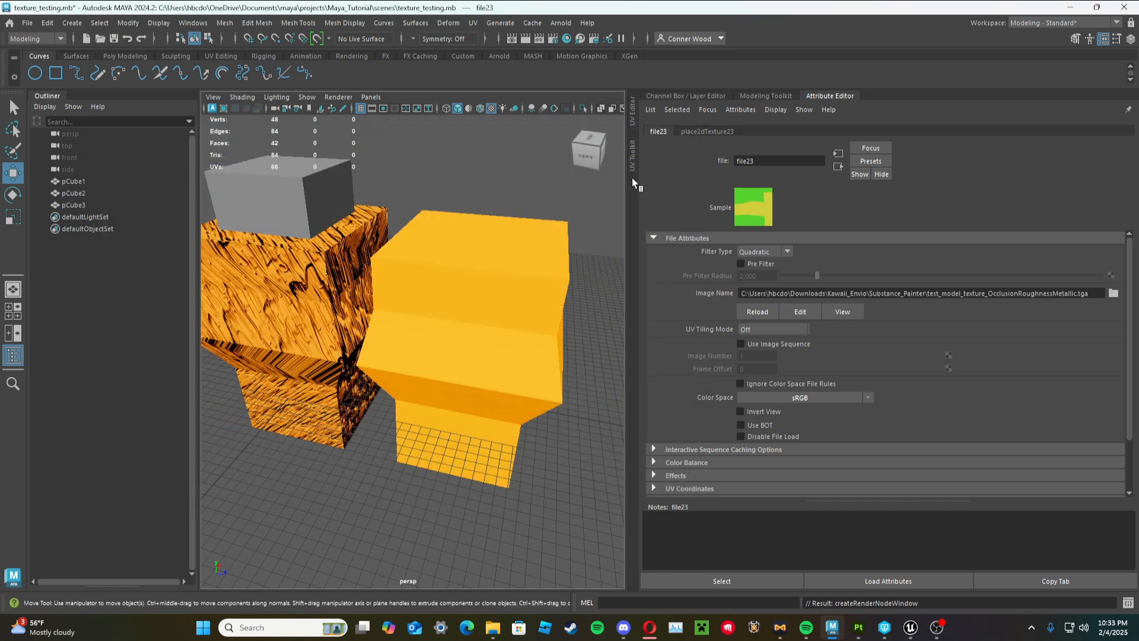
Connect a File texture to pCube3's lambert3 Bump Mapping and set its bump node to use Tangent Space Normals.
{"action": "left_click", "coordinate": [522, 247]}
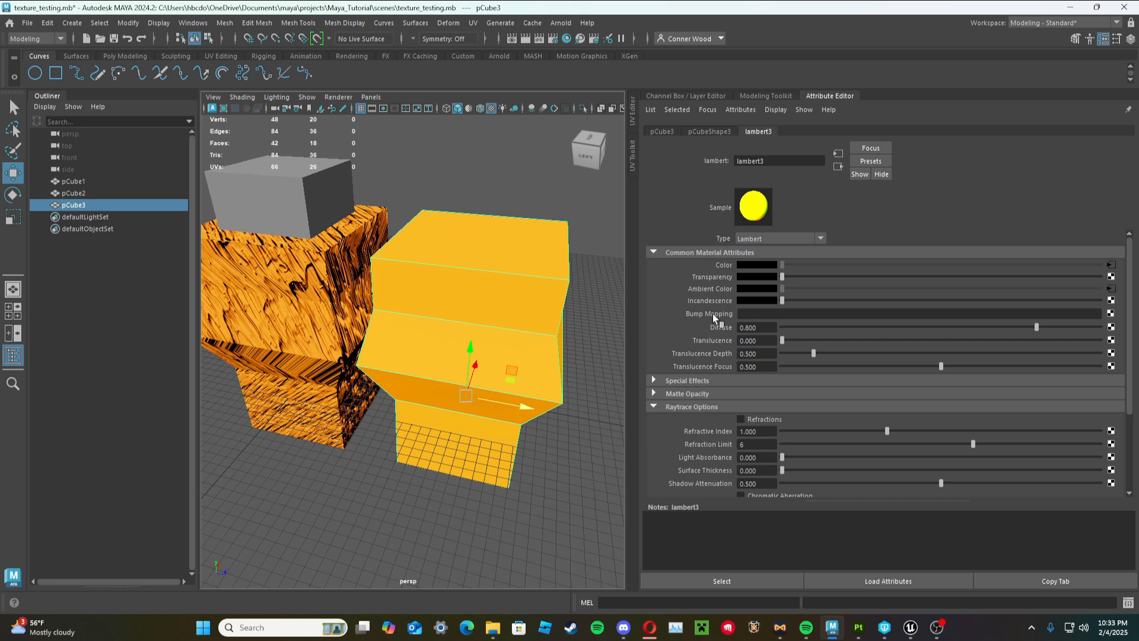
{"action": "left_click", "coordinate": [1111, 313]}
{"action": "left_click", "coordinate": [572, 195]}
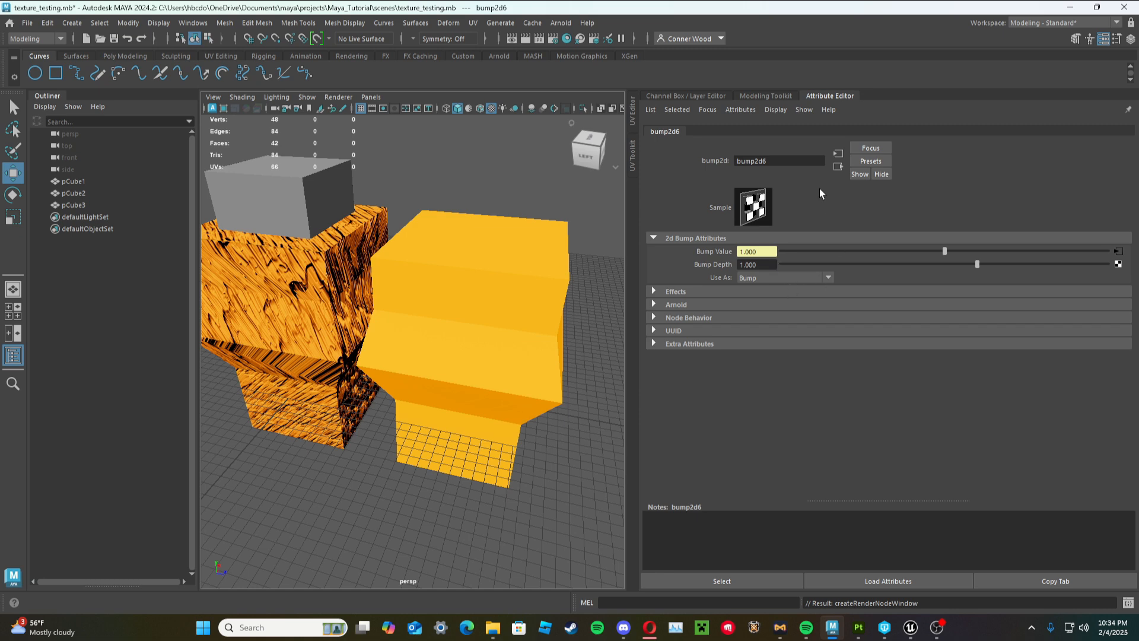
{"action": "left_click", "coordinate": [813, 277]}
{"action": "left_click", "coordinate": [810, 301]}
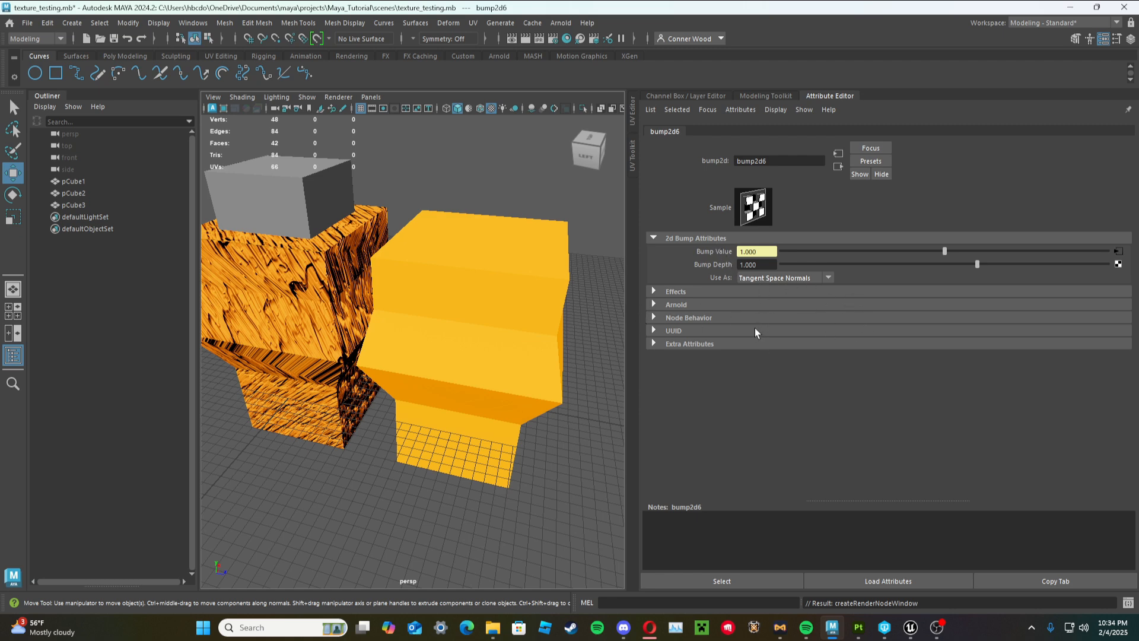
Load test_model_texture_Normal.tga from the Substance_Painter folder into the file texture behind pCube3's Bump Mapping.
{"action": "left_click", "coordinate": [520, 272]}
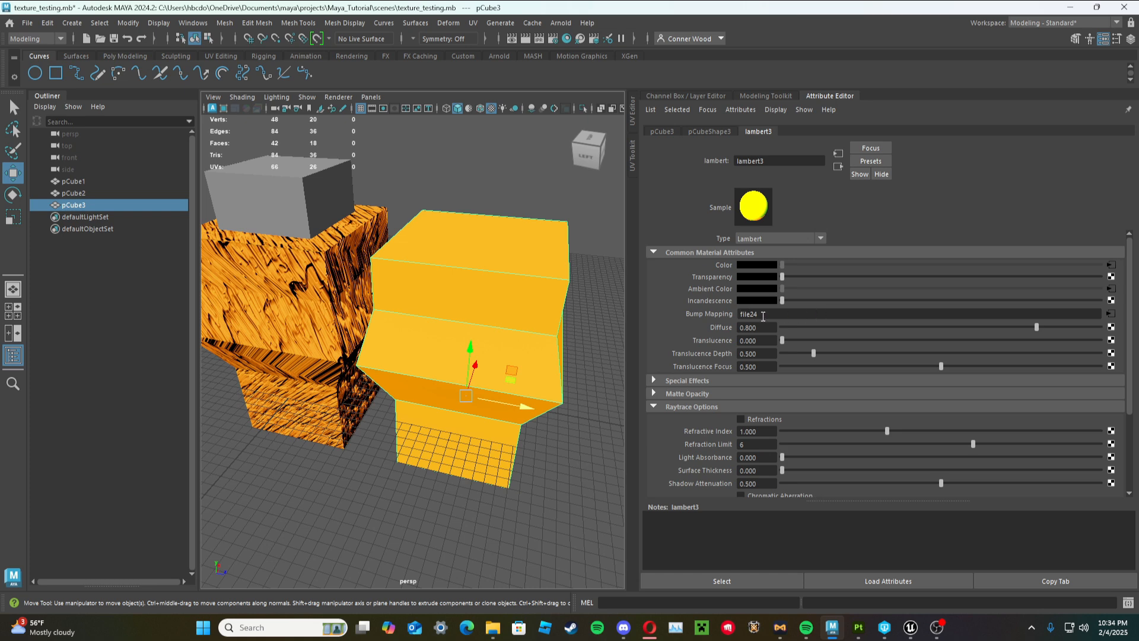
{"action": "left_click", "coordinate": [1110, 313]}
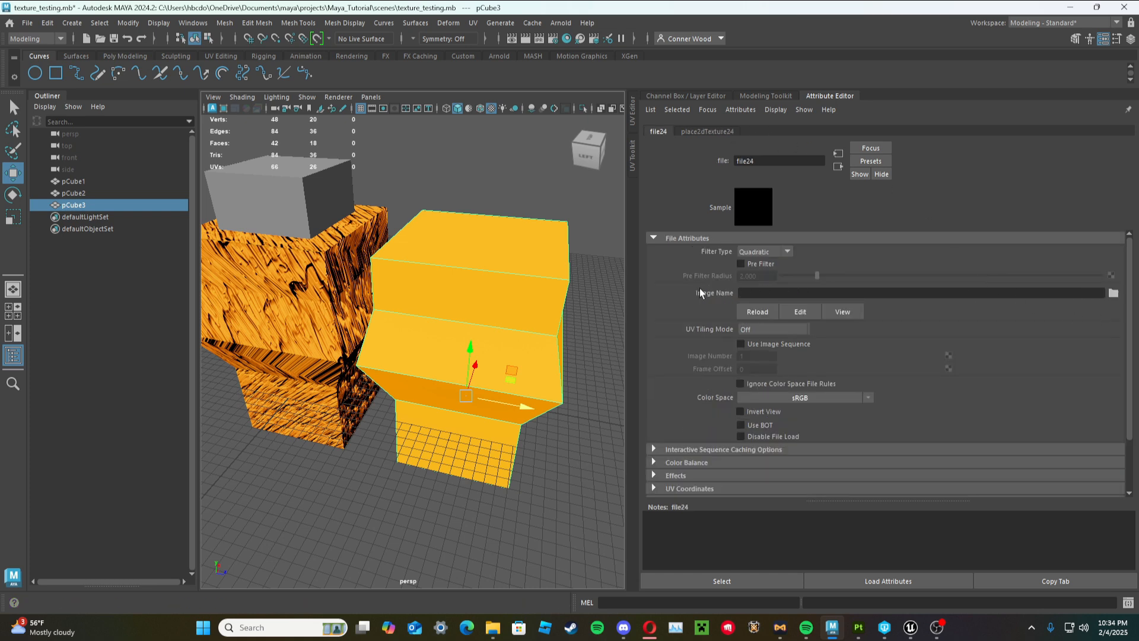
{"action": "left_click", "coordinate": [1113, 294]}
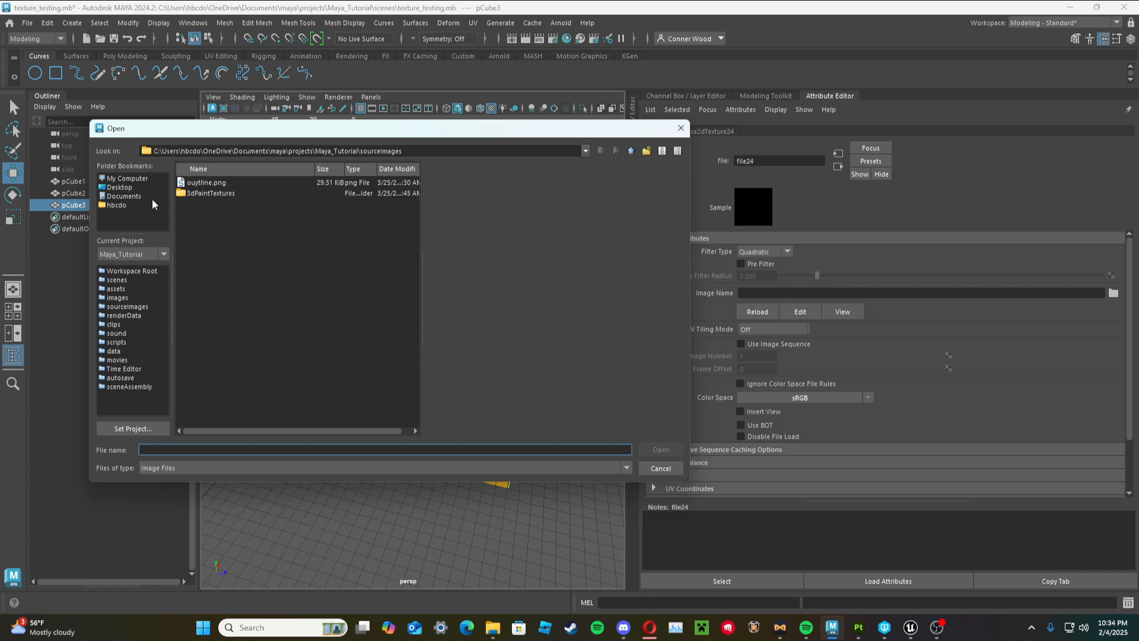
{"action": "left_click", "coordinate": [133, 195]}
{"action": "double_click", "coordinate": [274, 193]}
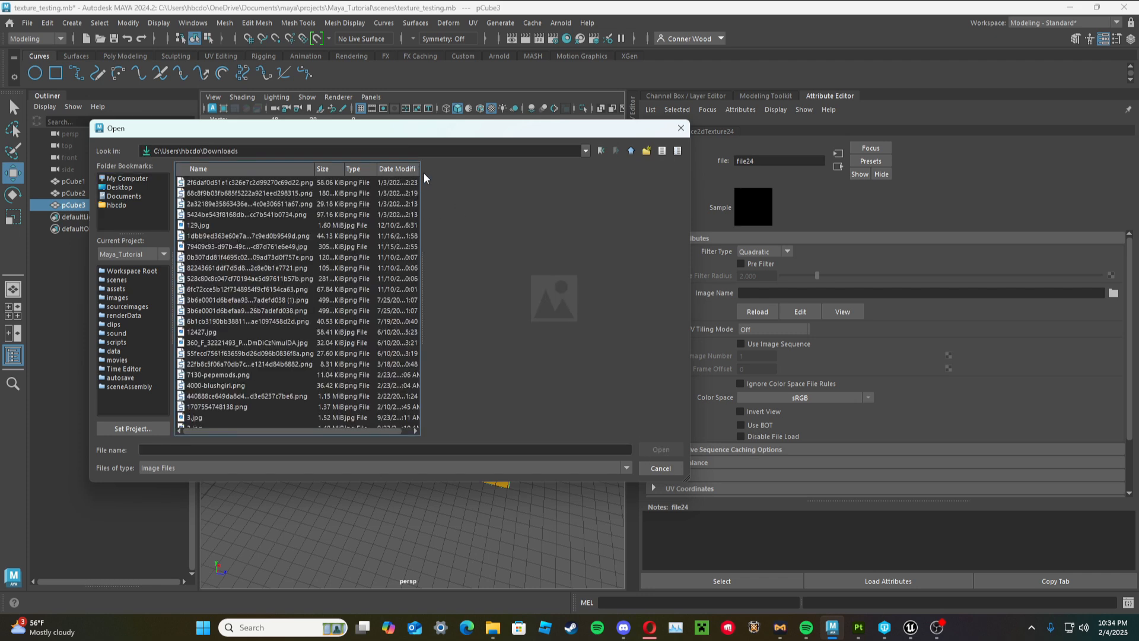
{"action": "left_click_drag", "start_coordinate": [416, 178], "coordinate": [420, 412]}
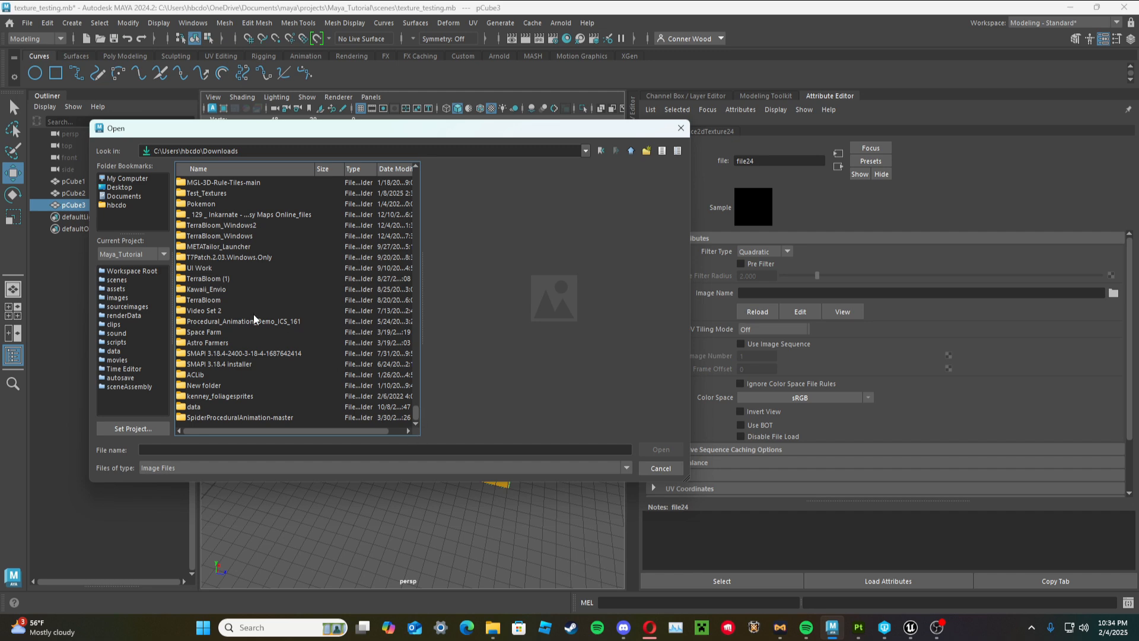
{"action": "double_click", "coordinate": [219, 289]}
{"action": "double_click", "coordinate": [238, 193]}
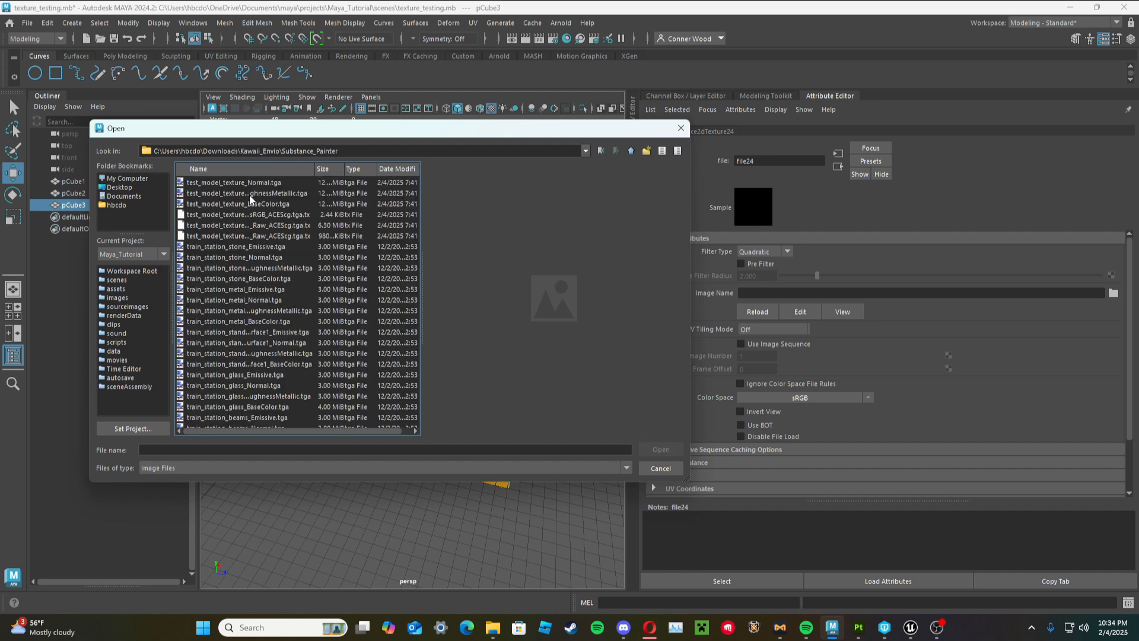
{"action": "left_click", "coordinate": [261, 185]}
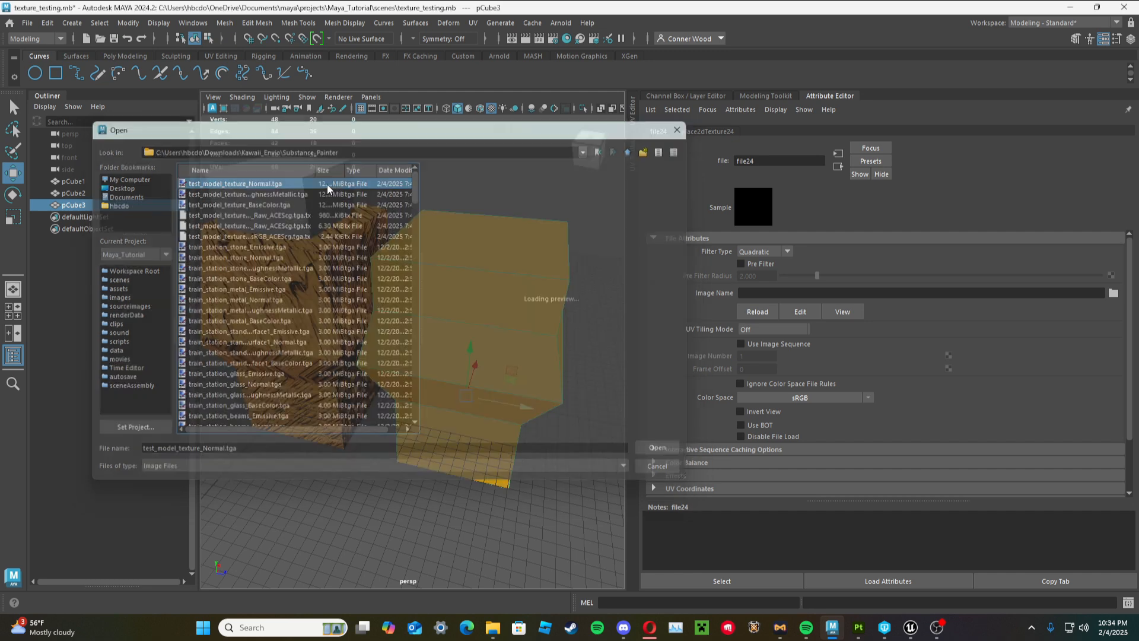
Confirm test_model_texture_Normal.tga as the bump file texture's image and reselect pCube3 to return to its lambert3 material.
{"action": "double_click", "coordinate": [327, 187]}
{"action": "left_click", "coordinate": [581, 303]}
{"action": "left_click", "coordinate": [548, 306]}
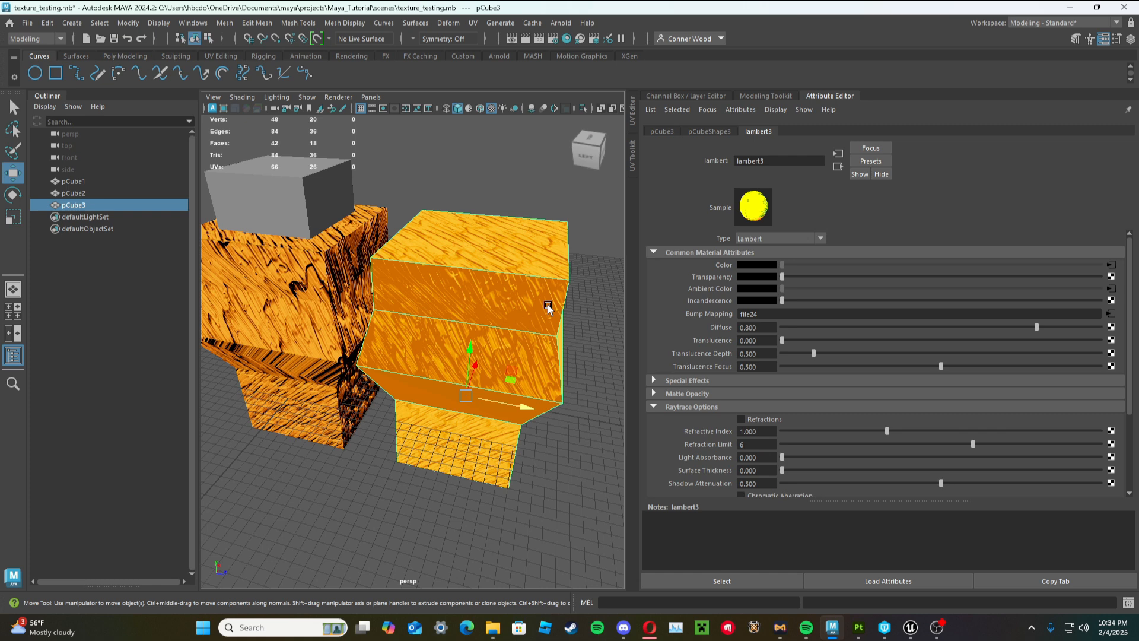
Reselect pCube3, bring up the Export Selection options for FBX export, and close them without exporting.
{"action": "left_click", "coordinate": [527, 212]}
{"action": "left_click", "coordinate": [532, 271]}
{"action": "left_click", "coordinate": [28, 22]}
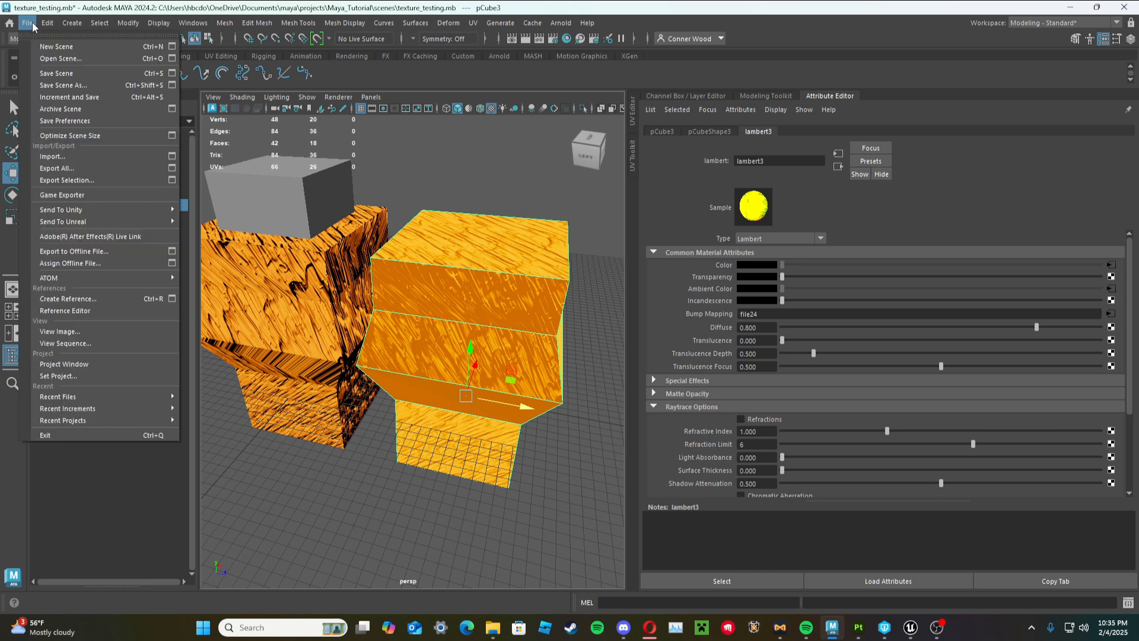
{"action": "left_click", "coordinate": [109, 180]}
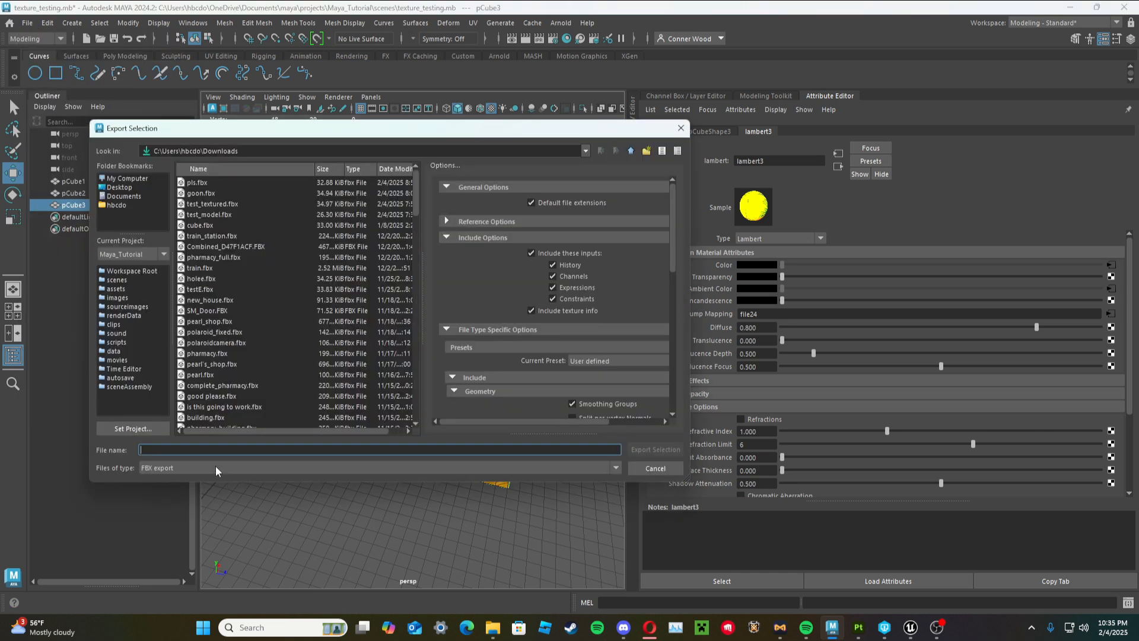
{"action": "left_click", "coordinate": [680, 128]}
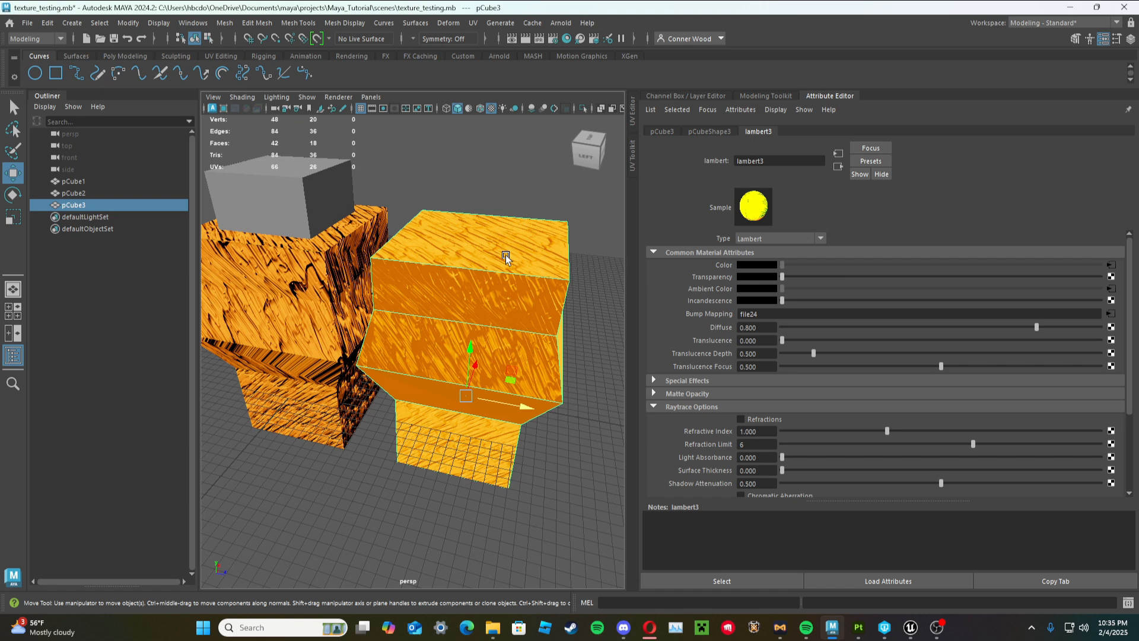
{"action": "left_click", "coordinate": [911, 627]}
{"action": "left_click", "coordinate": [358, 409]}
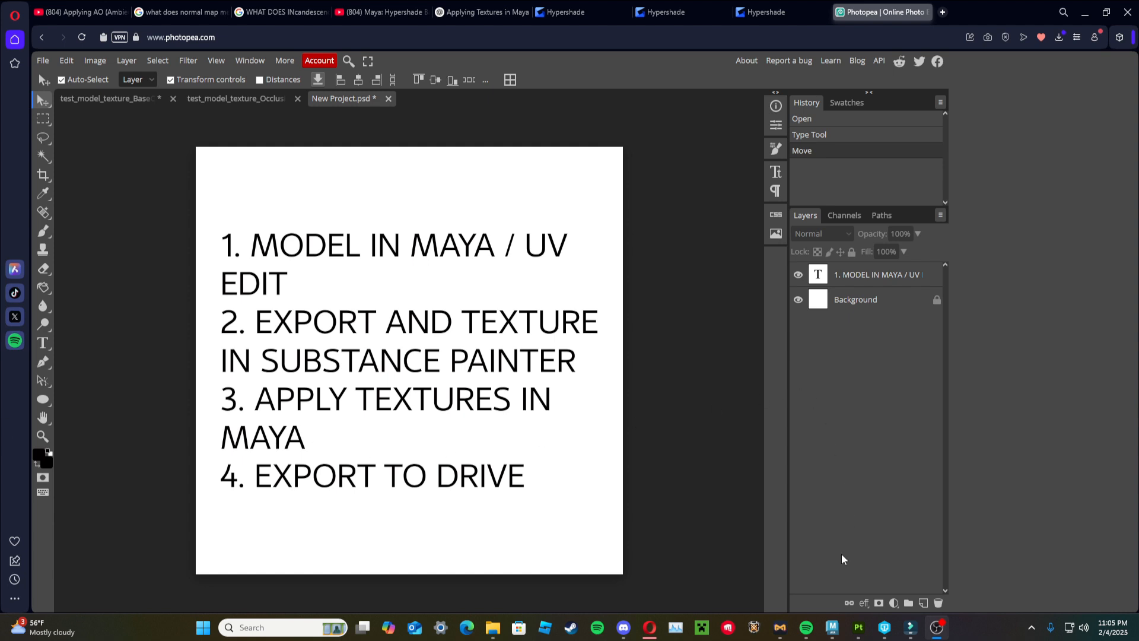
Switch to Maya, select pCube3 and open the file texture connected to lambert3's Ambient Color.
{"action": "left_click", "coordinate": [834, 626]}
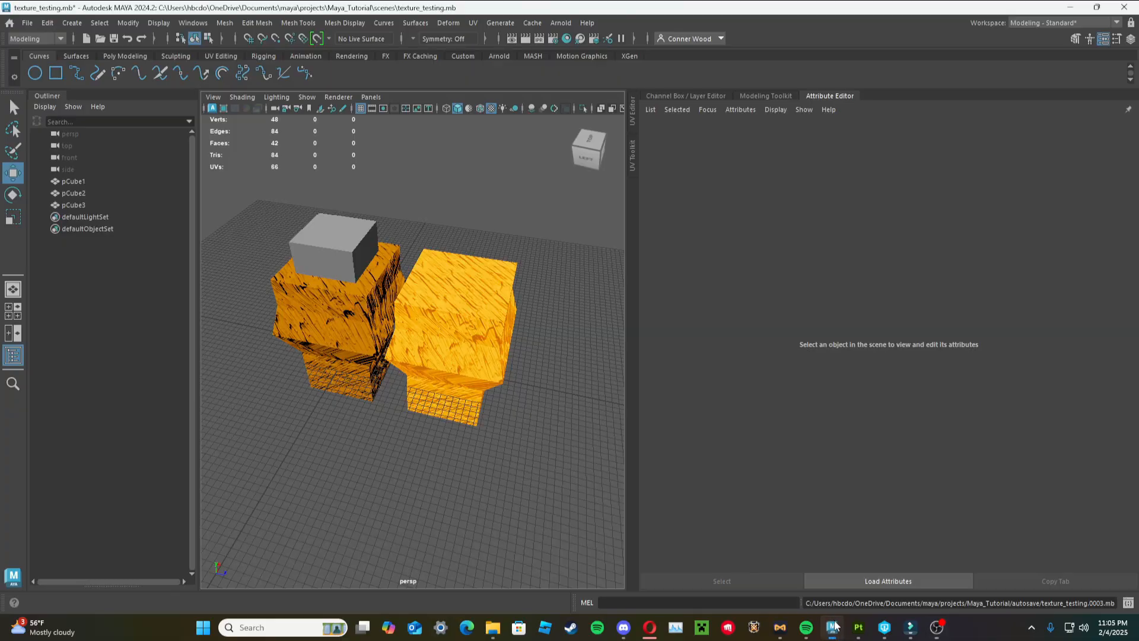
{"action": "left_click", "coordinate": [419, 314]}
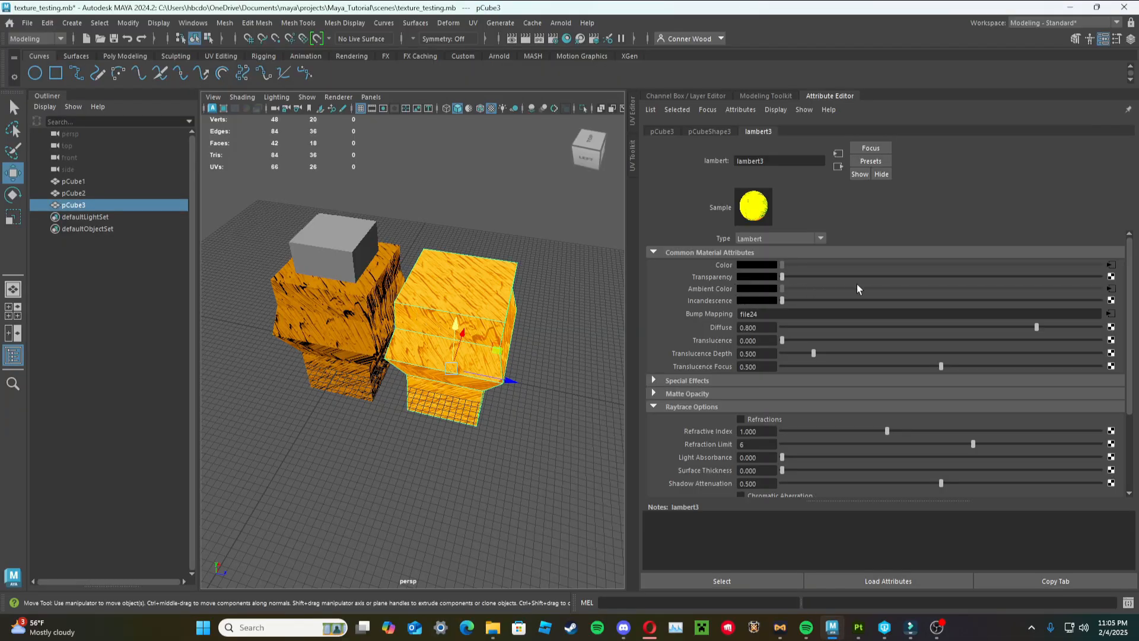
{"action": "left_click", "coordinate": [1111, 289]}
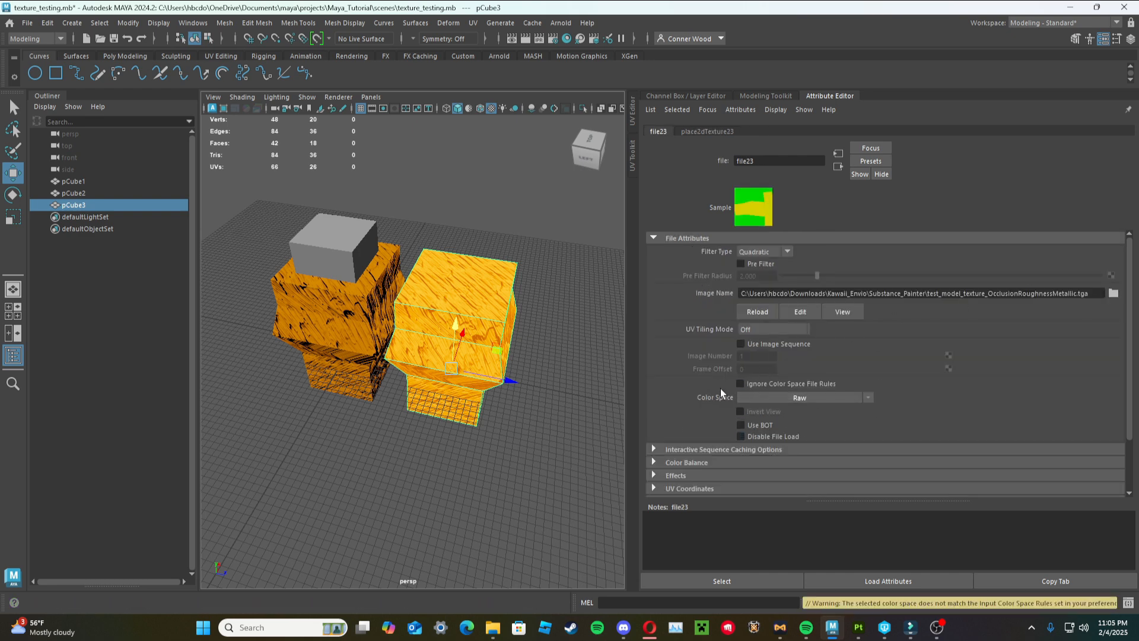
Set the Color Space of the OcclusionRoughnessMetallic file texture to sRGB.
{"action": "left_click", "coordinate": [837, 397]}
{"action": "mouse_move", "coordinate": [867, 404]}
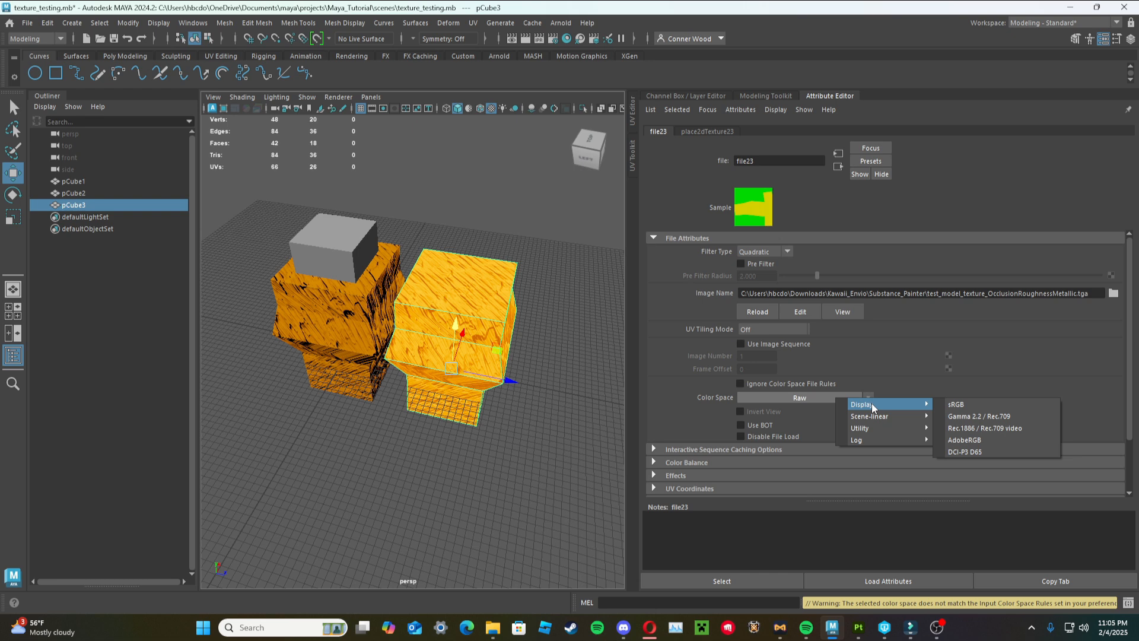
{"action": "left_click", "coordinate": [956, 403]}
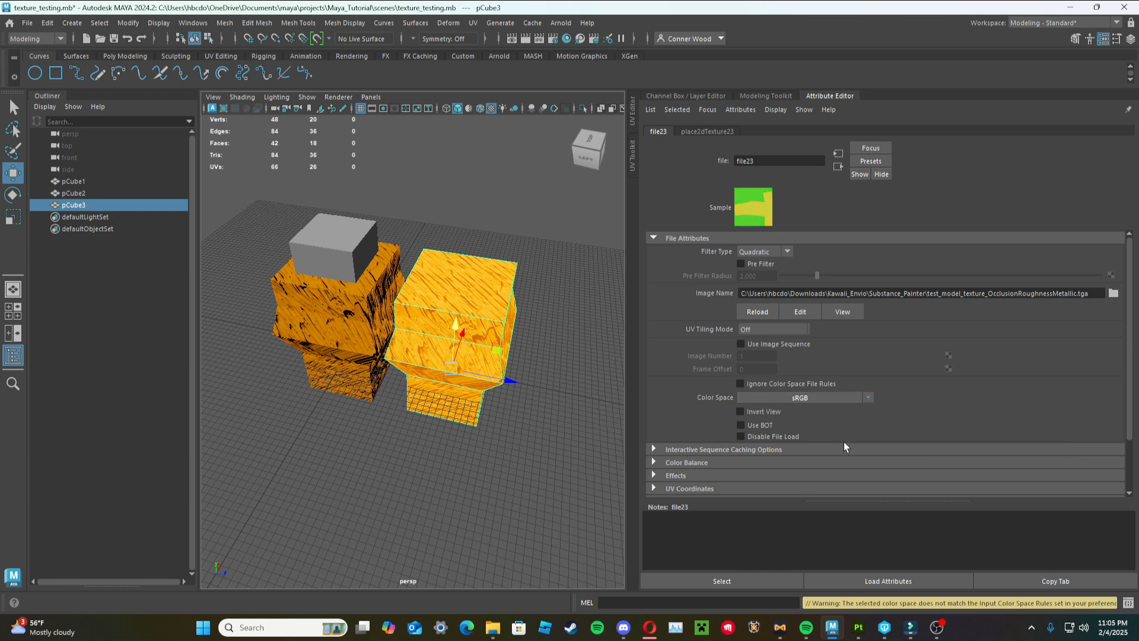
Set the OcclusionRoughnessMetallic texture's Color Space to the Raw utility space.
{"action": "left_click", "coordinate": [813, 397]}
{"action": "mouse_move", "coordinate": [848, 429]}
{"action": "left_click", "coordinate": [938, 429]}
Reselect pCube3, examine the Color Space setting of the normal texture behind its Bump Mapping, and deselect the model.
{"action": "left_click", "coordinate": [526, 277]}
{"action": "left_click", "coordinate": [499, 287]}
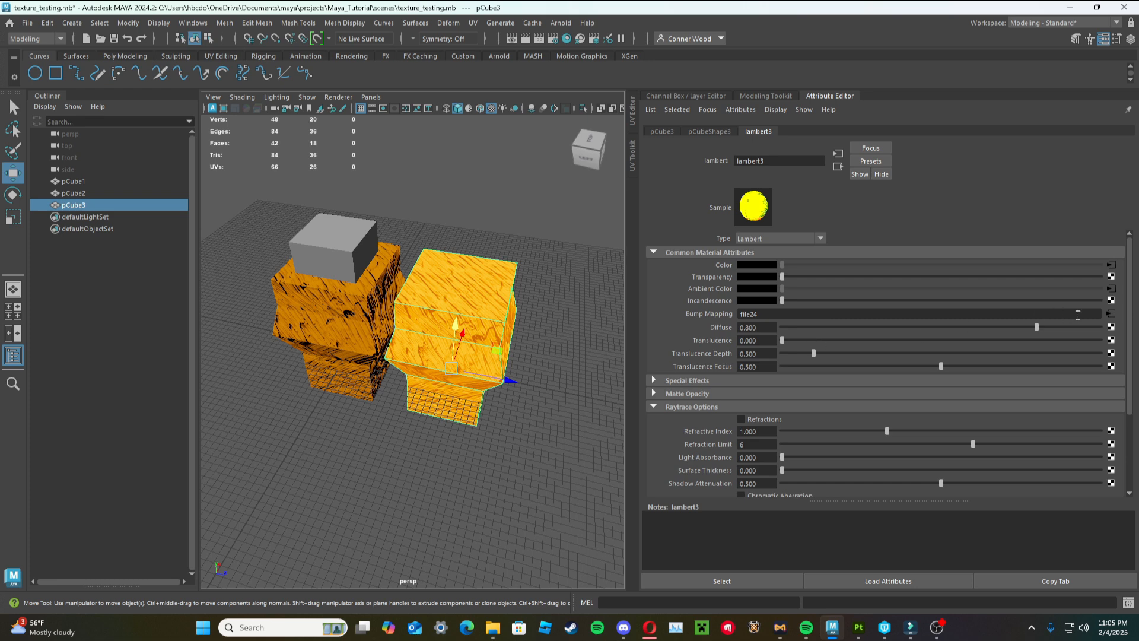
{"action": "left_click", "coordinate": [1111, 314]}
{"action": "left_click", "coordinate": [808, 397]}
{"action": "mouse_move", "coordinate": [831, 404]}
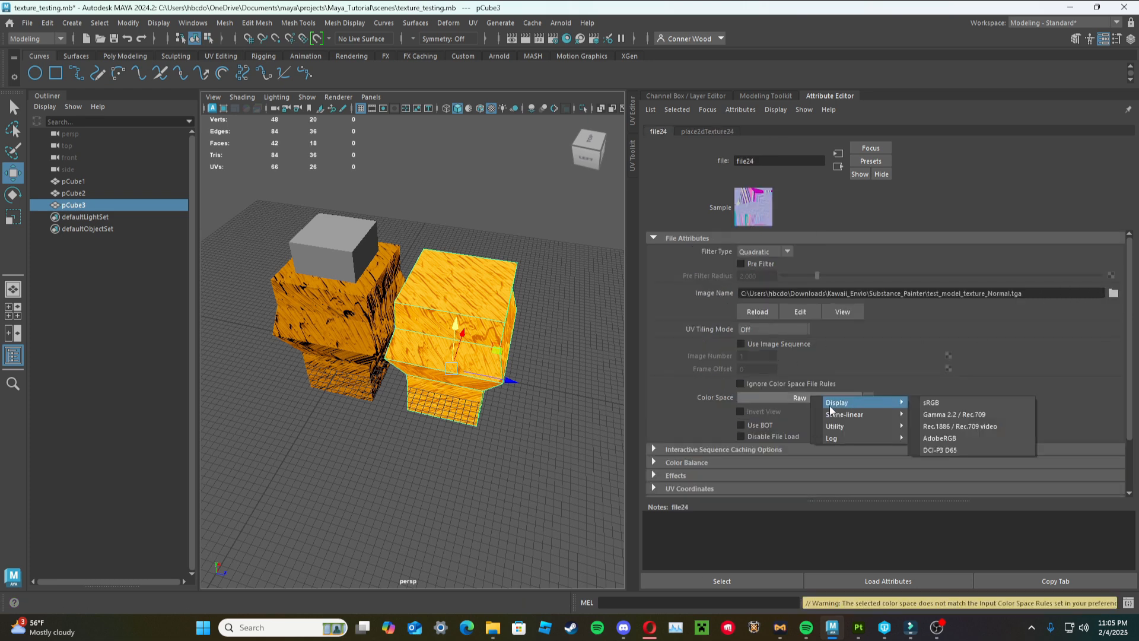
{"action": "left_click", "coordinate": [795, 398]}
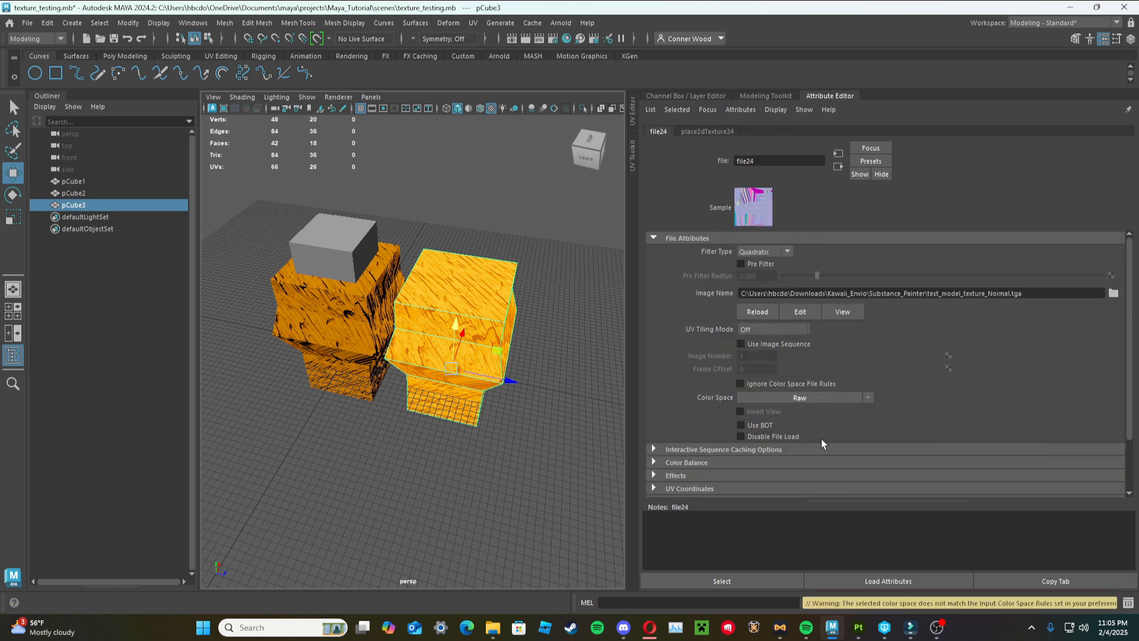
{"action": "left_click", "coordinate": [515, 231]}
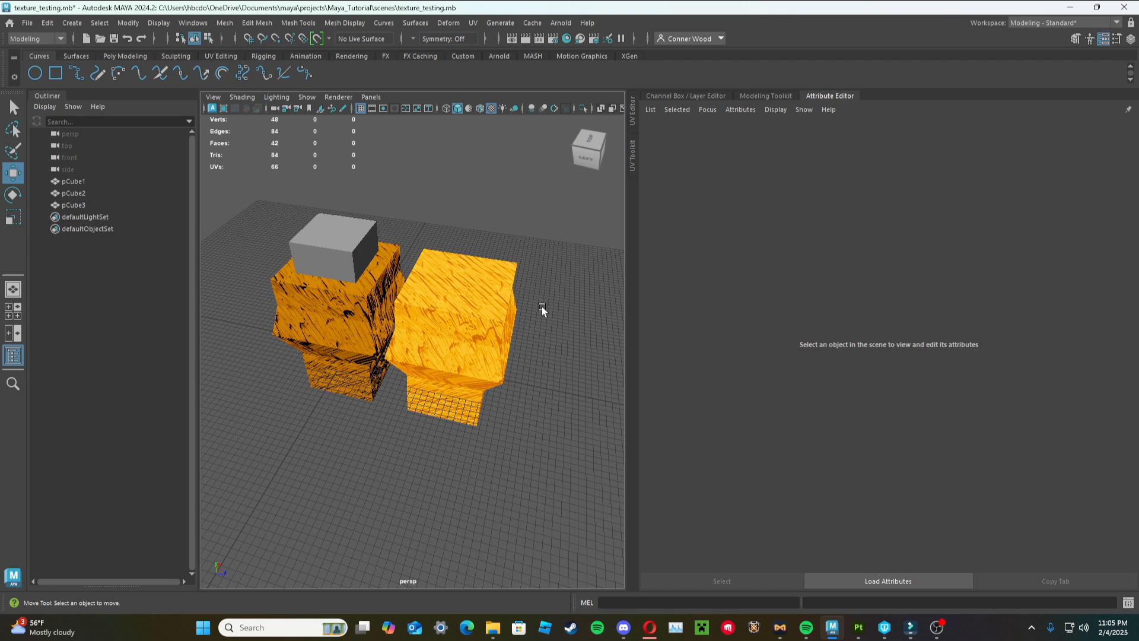